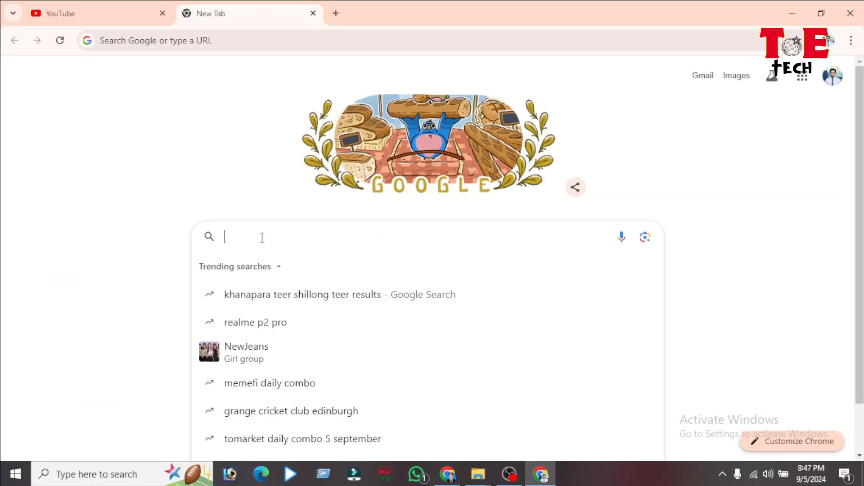
Step: Go to pantheon.io in the new Chrome tab
text(pan)
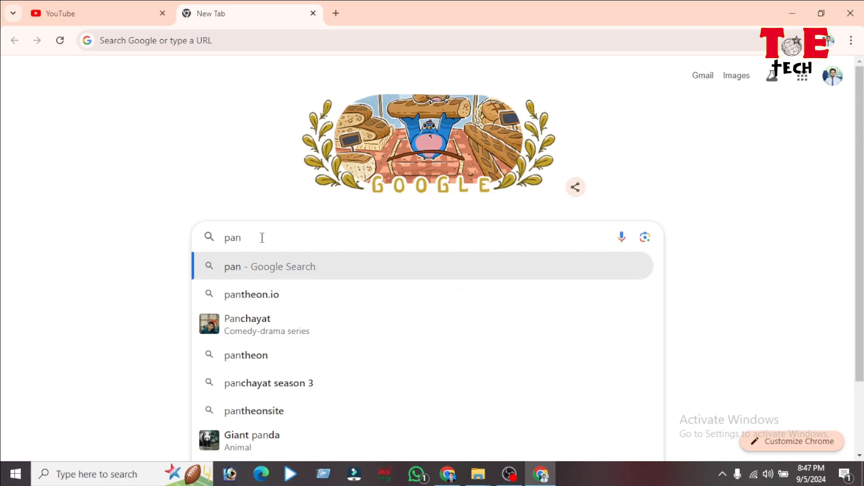
text(theon)
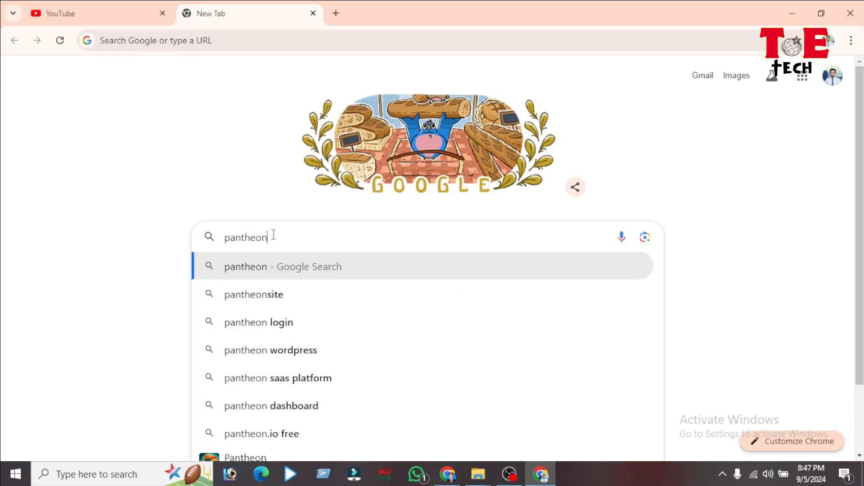
text(.io)
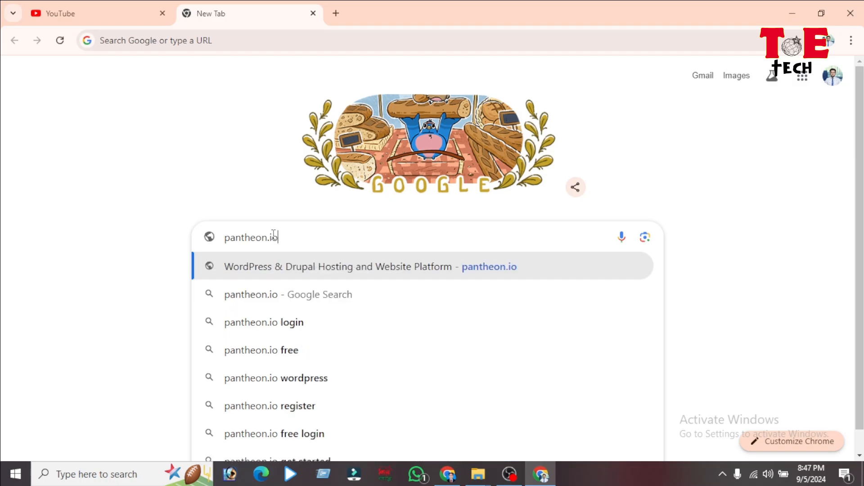
key(Return)
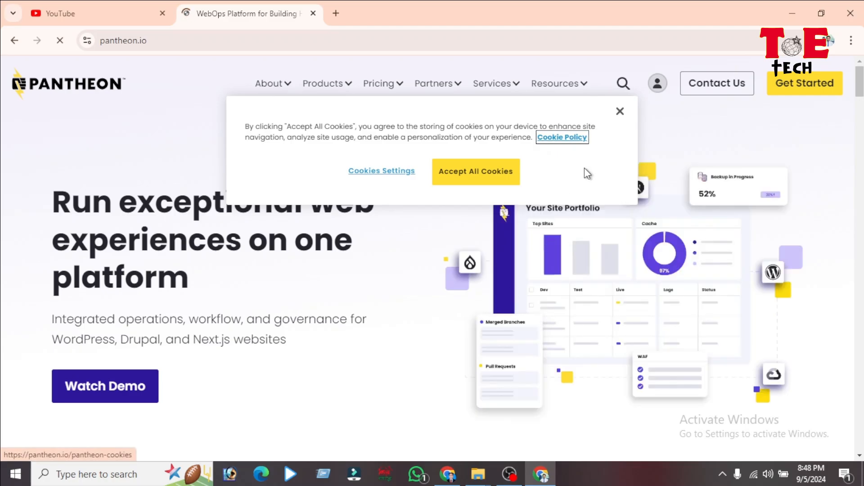
Step: Dismiss the cookie notice and reach Pantheon's 'Create an account' sign-up page
click(620, 111)
mouse_move(570, 105)
click(795, 88)
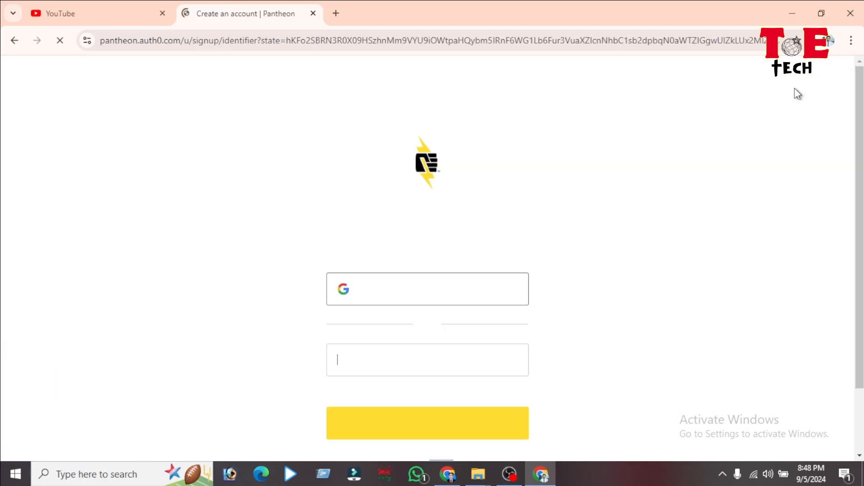
scroll(690, 185, down, 1)
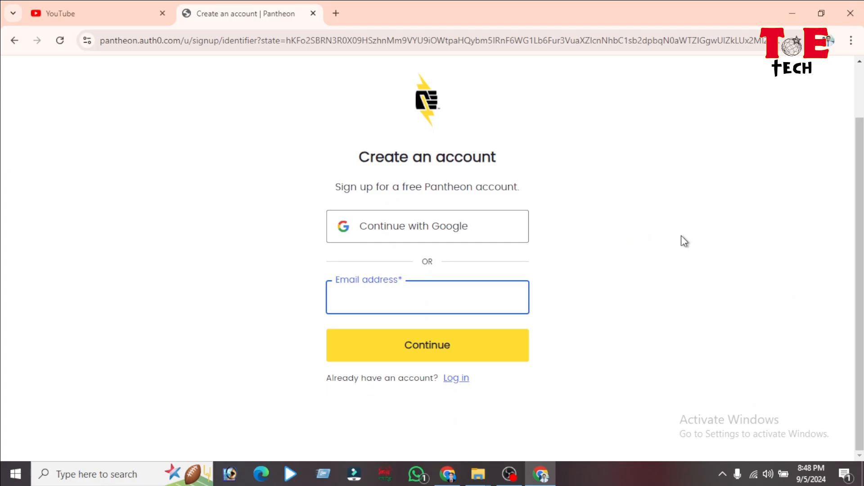
click(679, 256)
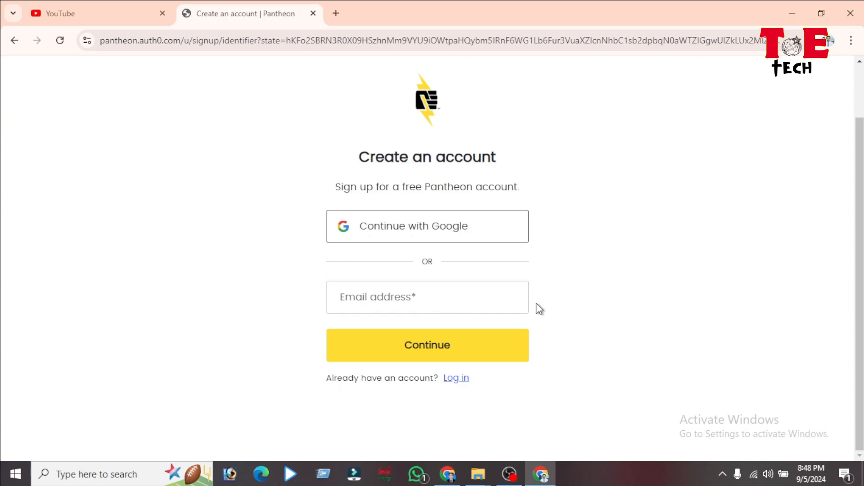
click(355, 300)
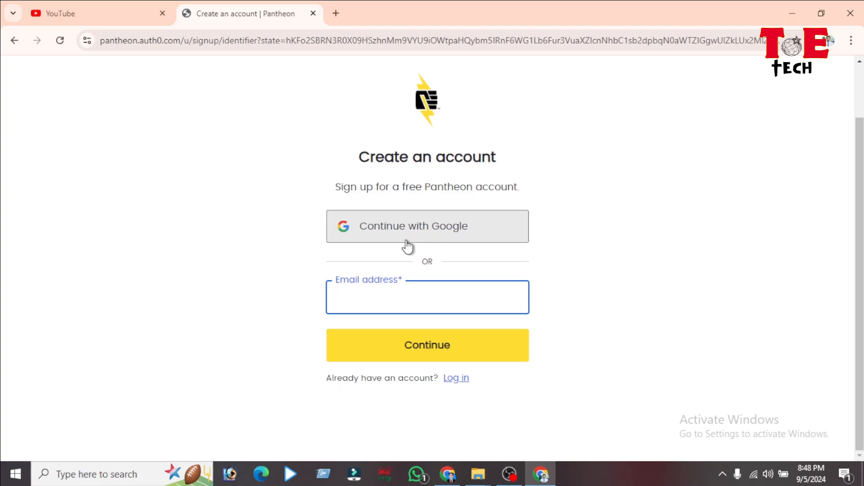
Step: Sign up with Google, pick the account, and approve the auth0.com consent
click(427, 233)
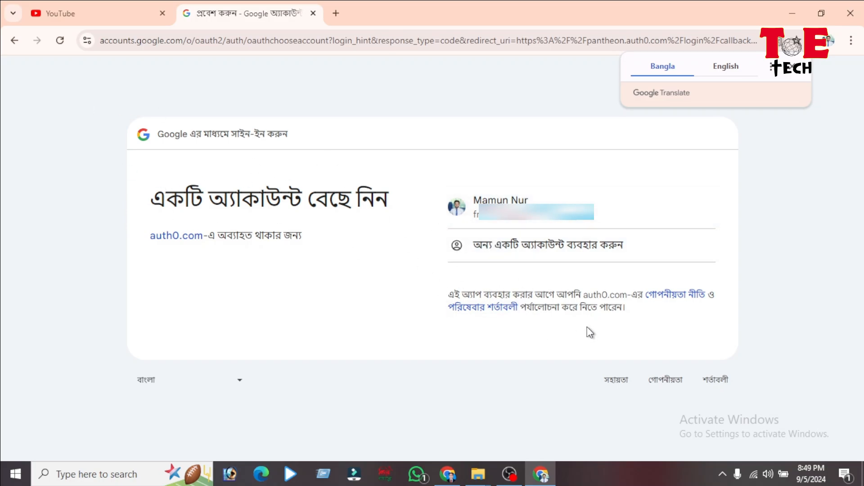
click(513, 221)
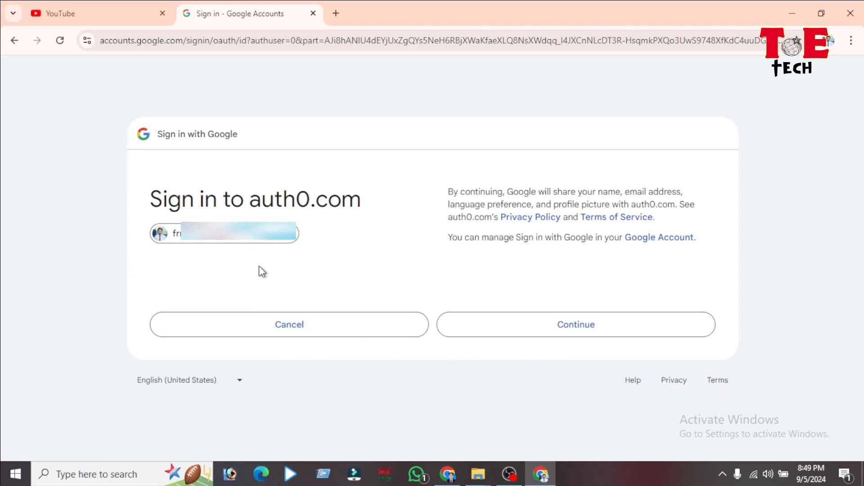
click(569, 330)
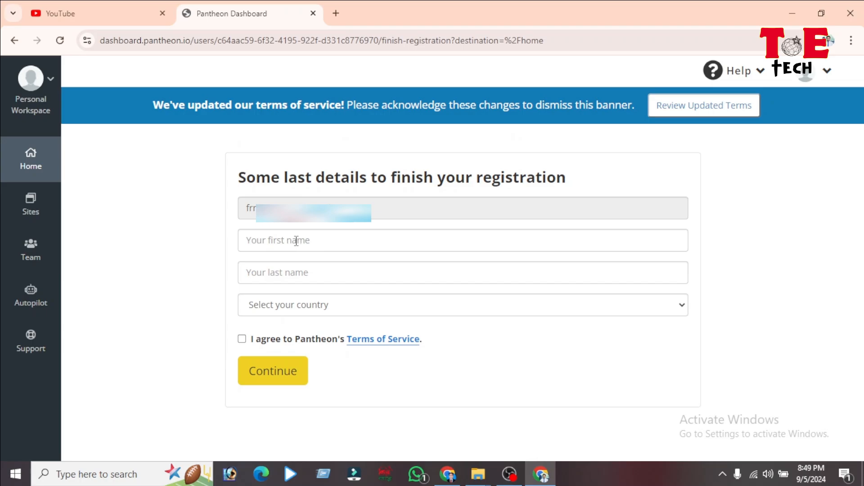
Step: Enter the first and last name on the registration form
click(297, 241)
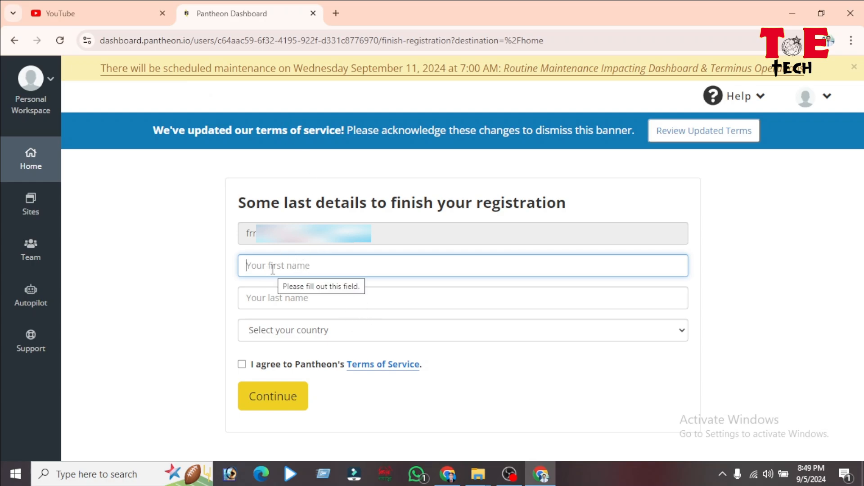
text(Mamun)
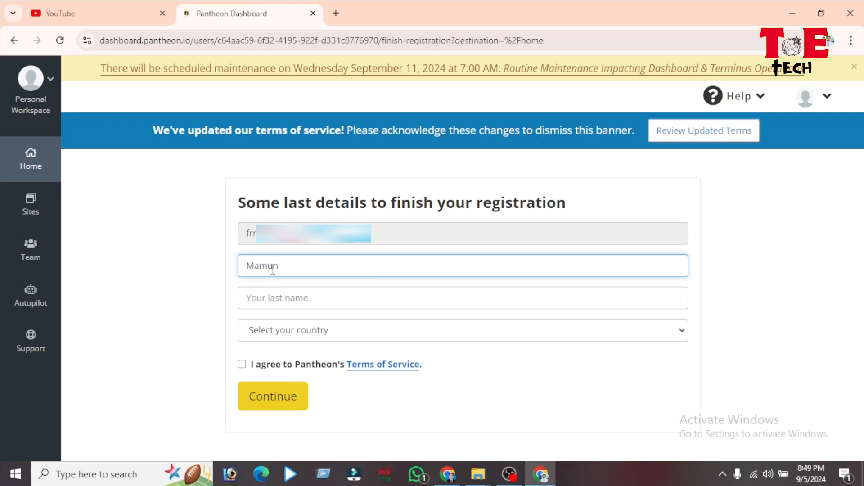
click(297, 306)
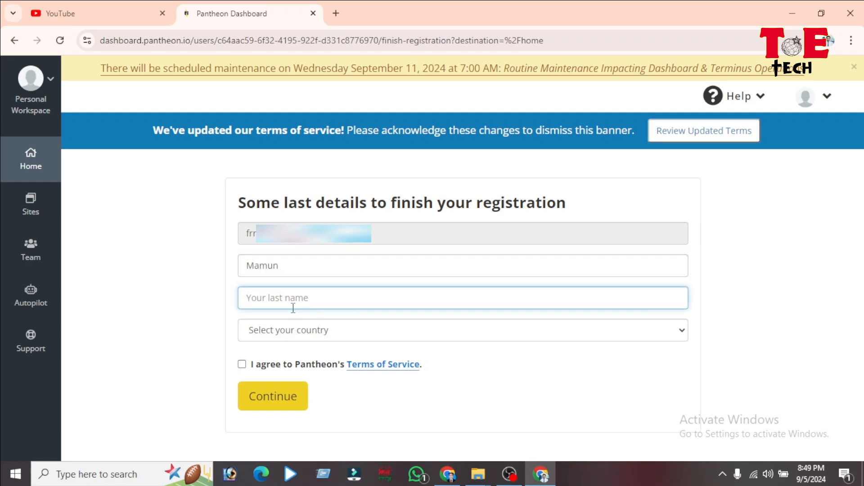
text(Nur)
Step: Choose Bangladesh as the country, tick both agreement boxes, and submit registration
click(534, 330)
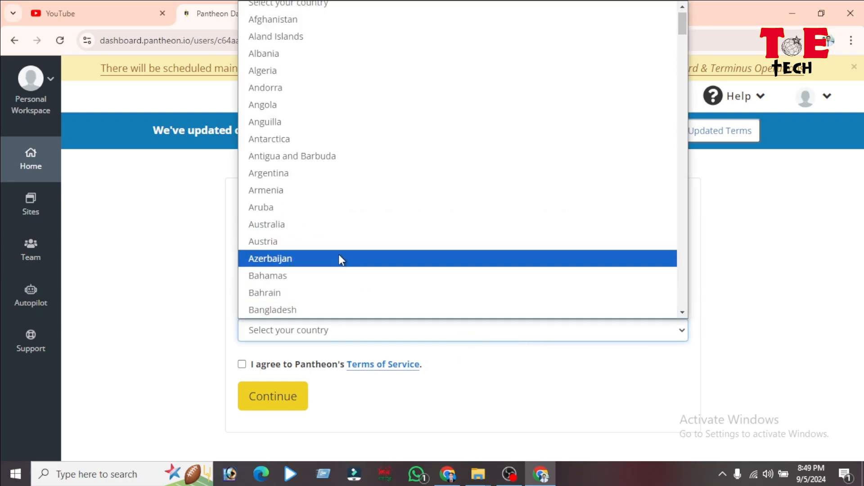
scroll(302, 202, down, 5)
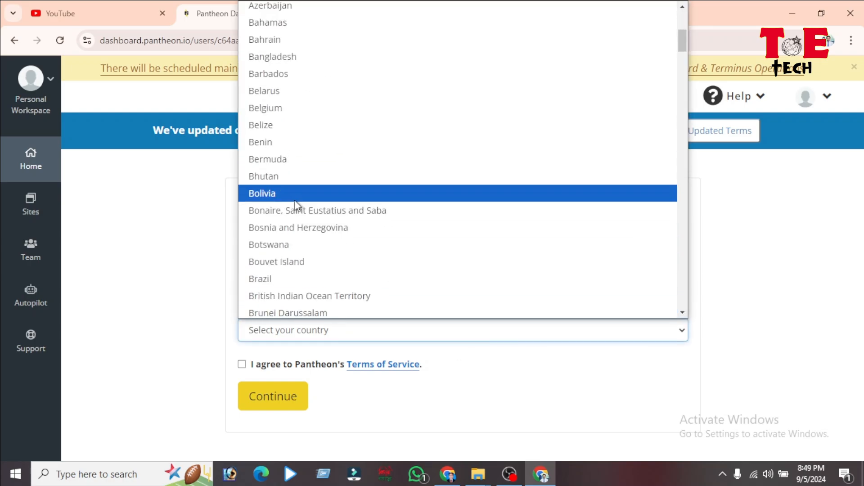
click(288, 57)
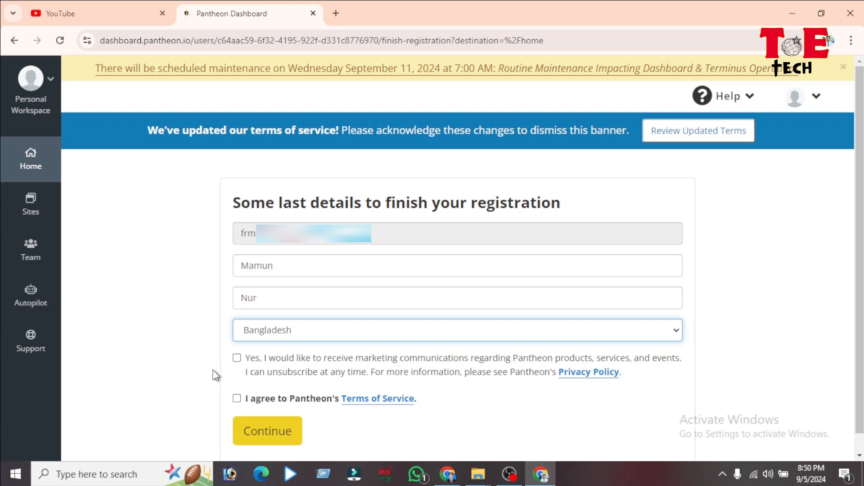
scroll(301, 364, down, 1)
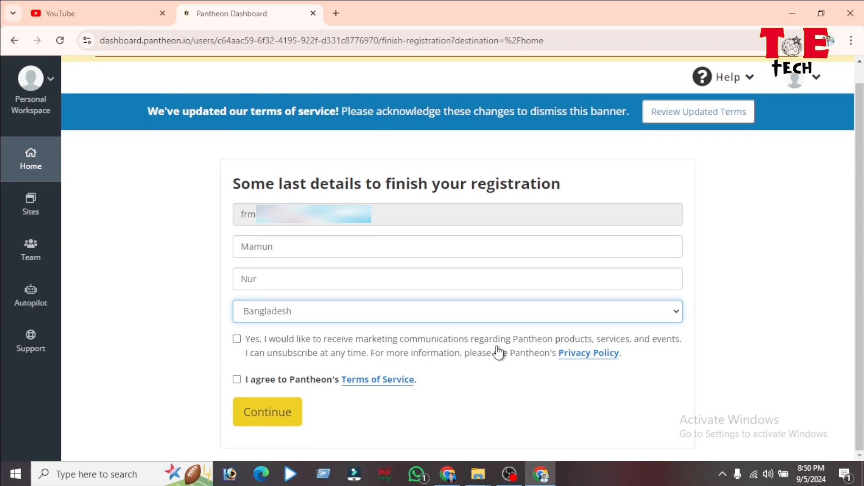
click(237, 339)
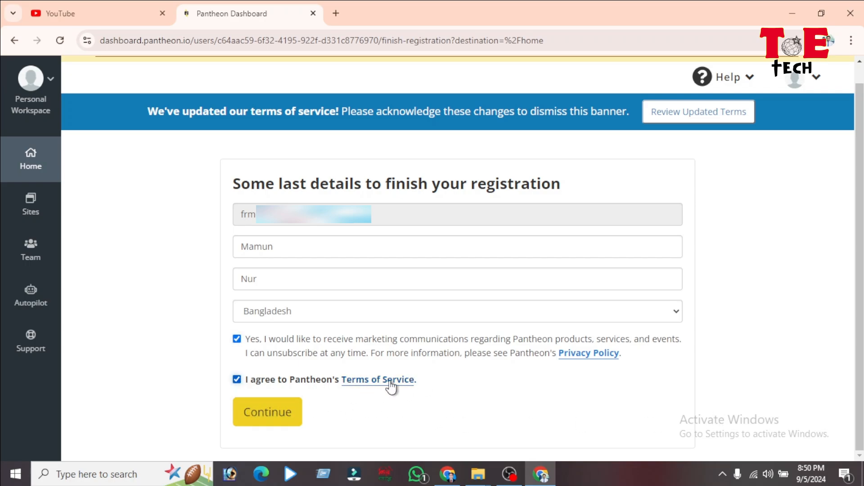
click(272, 422)
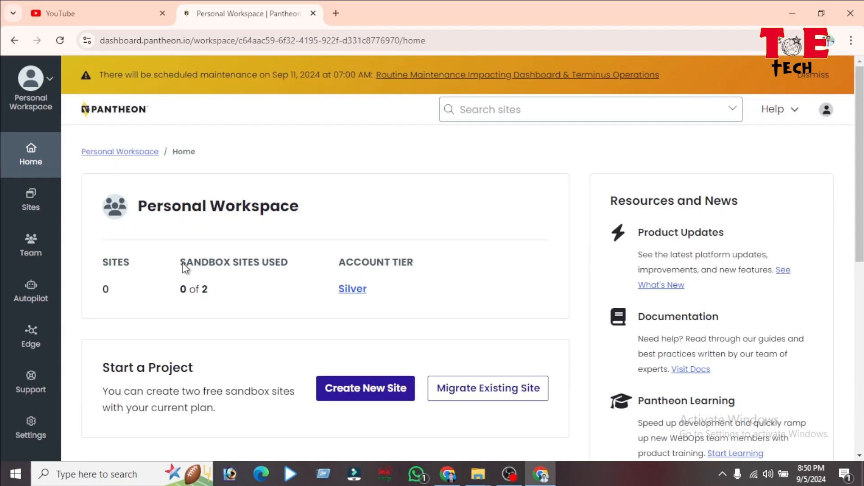
Step: Use Create New Site on the workspace home to list WordPress, Drupal, Front-End and Custom Upstream
scroll(252, 283, down, 3)
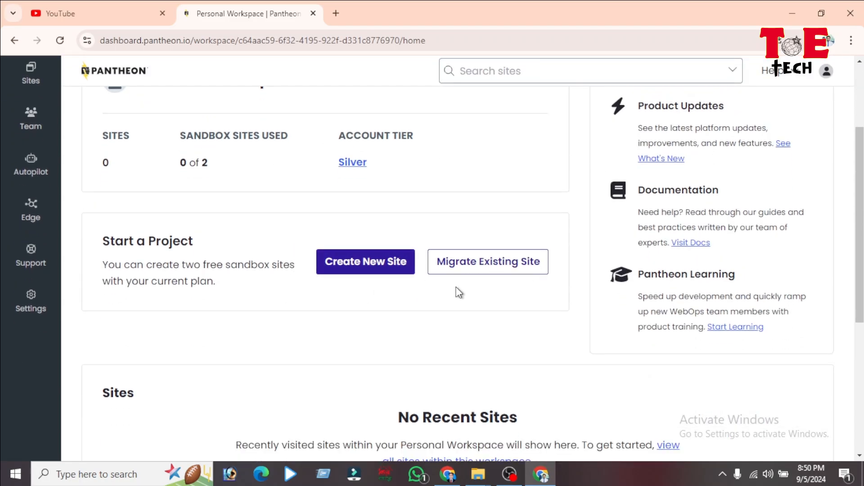
scroll(299, 290, down, 2)
scroll(354, 324, up, 5)
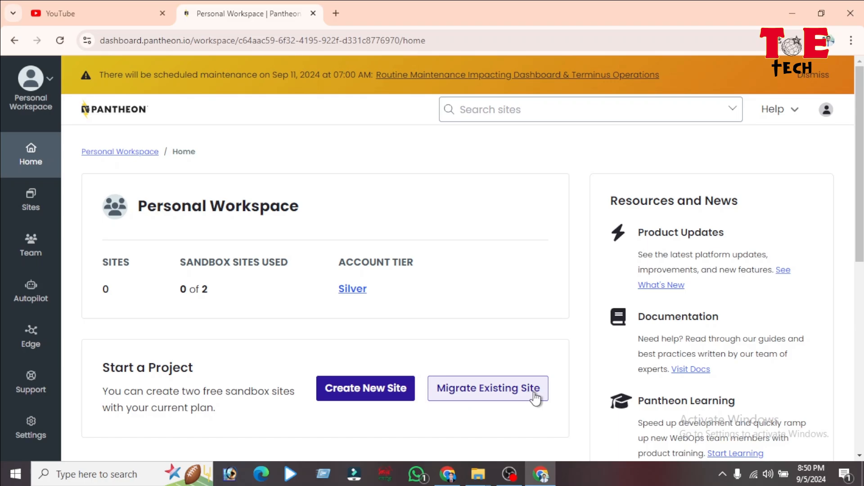
click(344, 399)
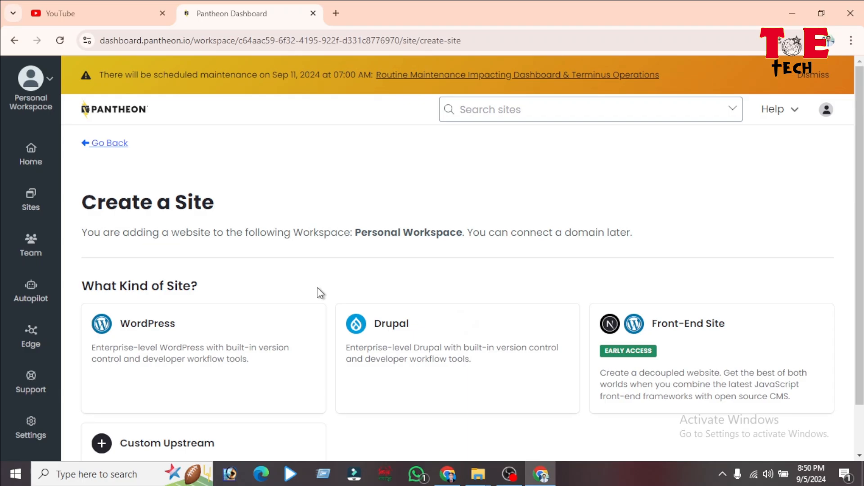
scroll(320, 293, down, 1)
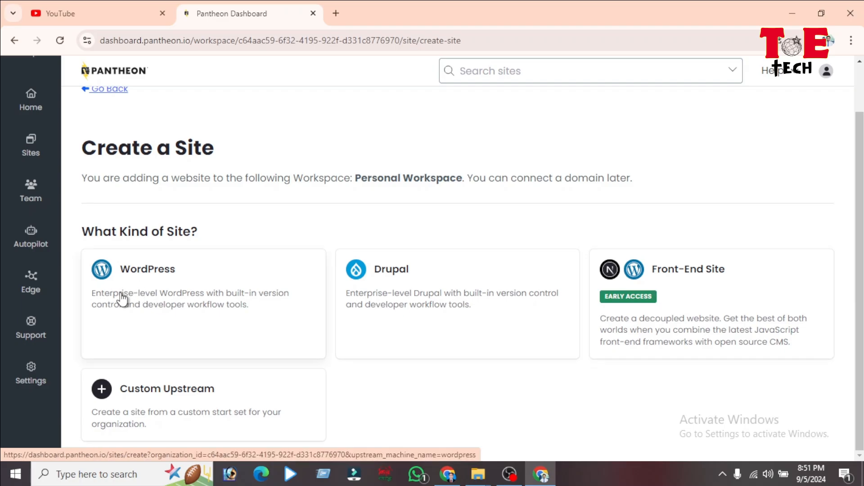
Step: Choose WordPress, enter a site name, keep the United States region, and deploy
click(140, 289)
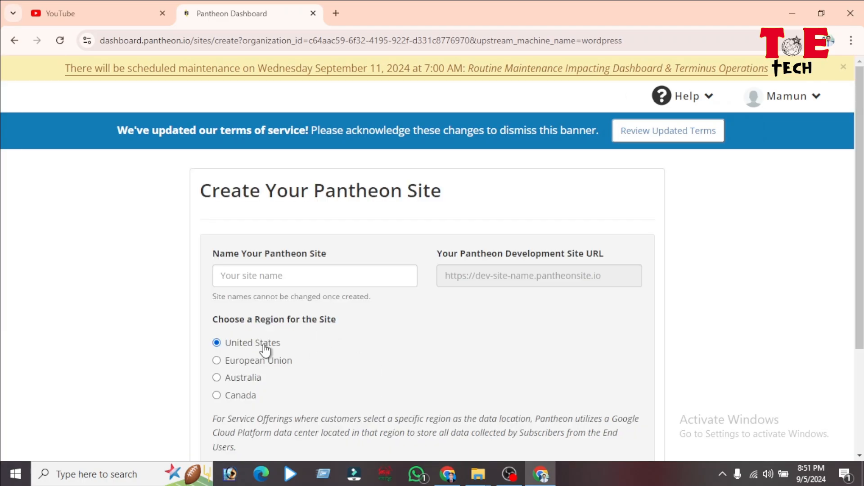
click(268, 279)
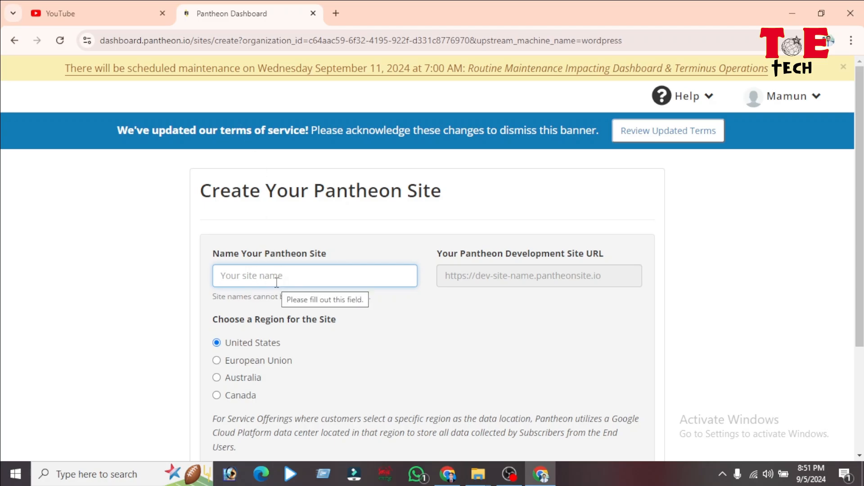
text(mamunnur)
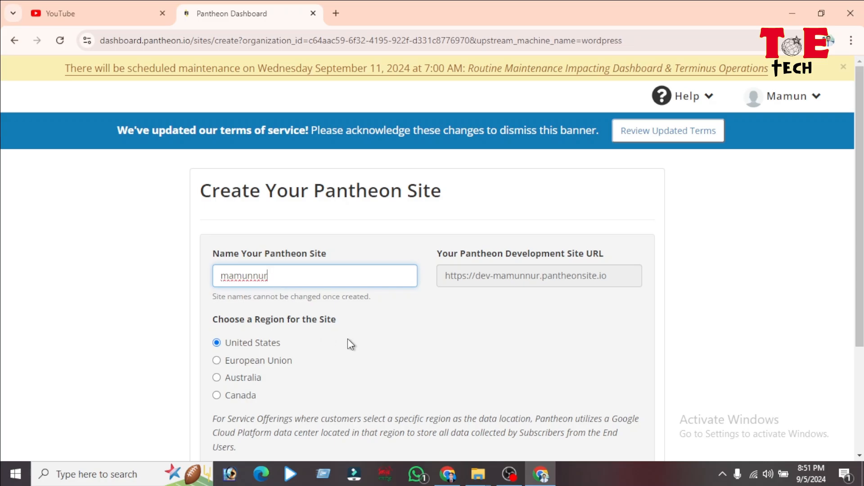
scroll(347, 339, down, 3)
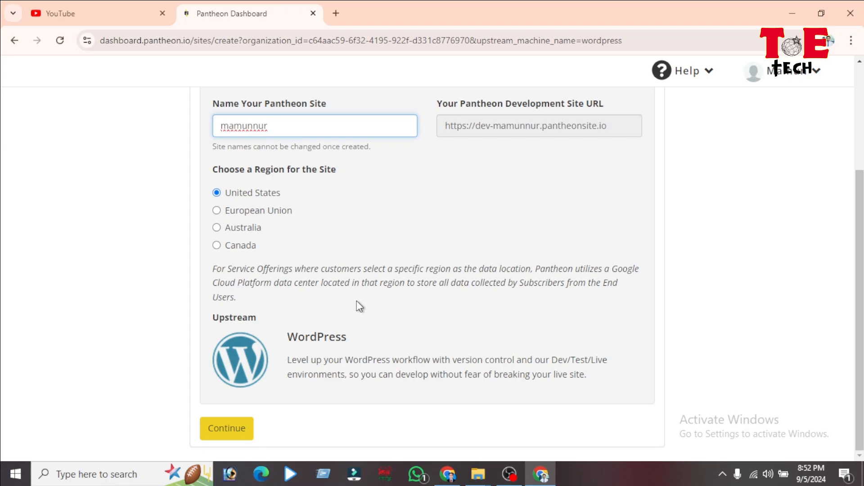
click(227, 431)
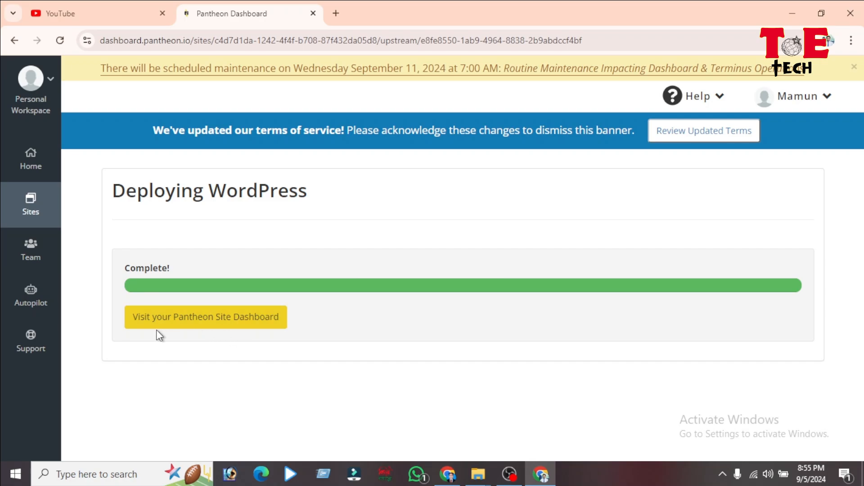
Step: Go to the new site's dashboard and open the Dev site in a new tab
click(240, 331)
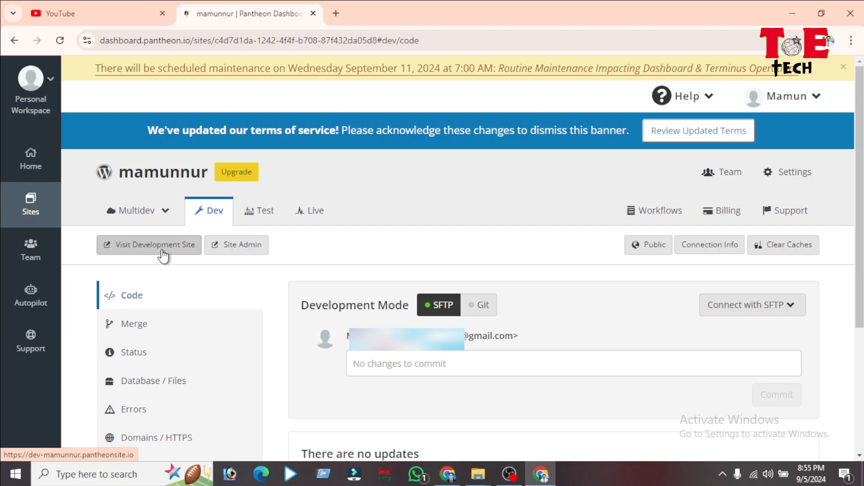
click(113, 251)
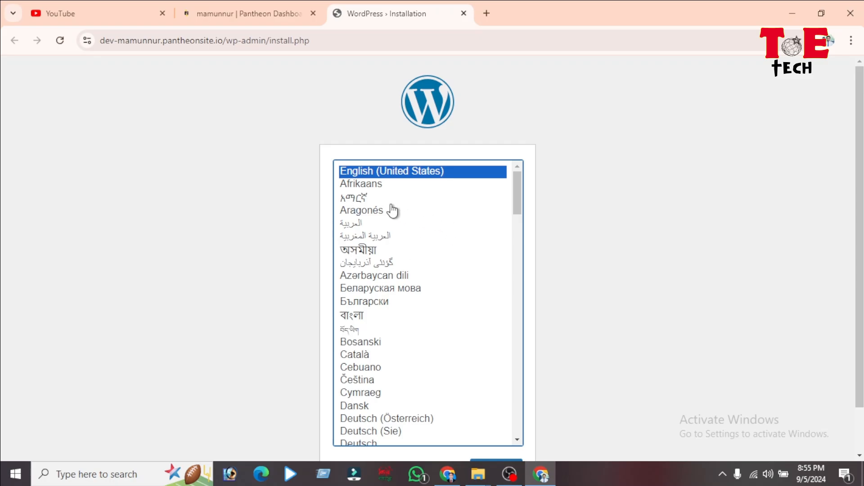
Step: Keep English (United States) as the WordPress installation language and continue
scroll(388, 205, down, 3)
scroll(396, 209, down, 8)
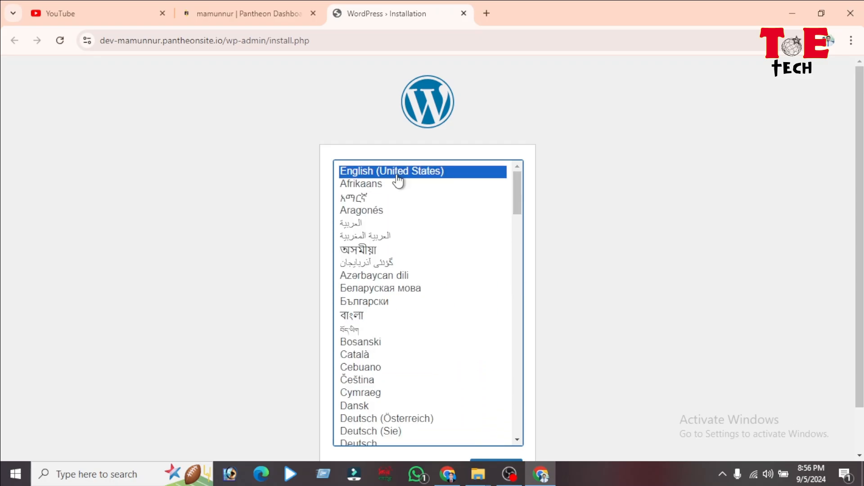
scroll(432, 216, down, 10)
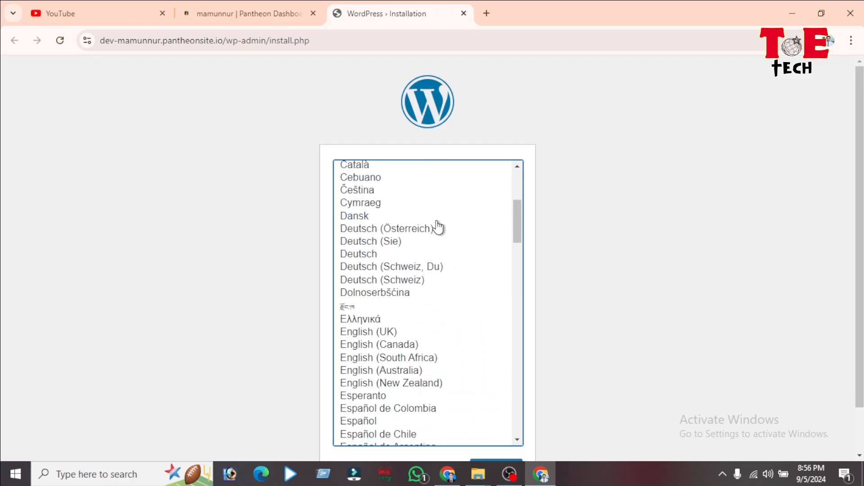
scroll(586, 367, down, 1)
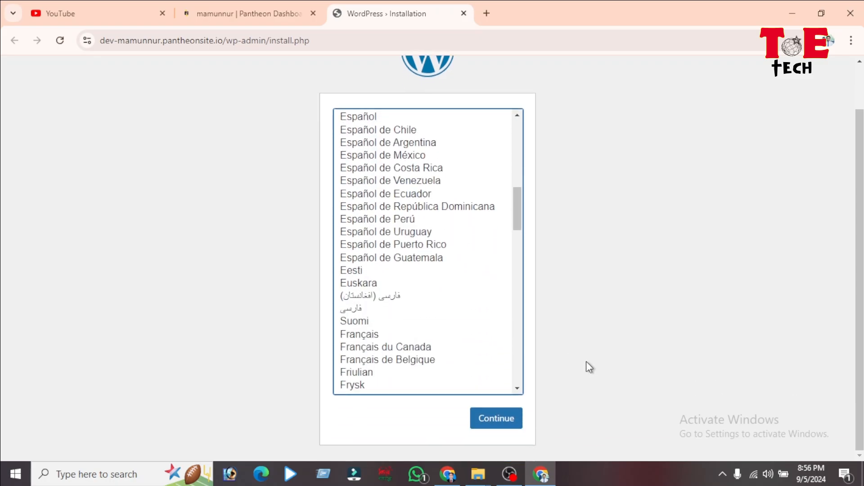
click(496, 423)
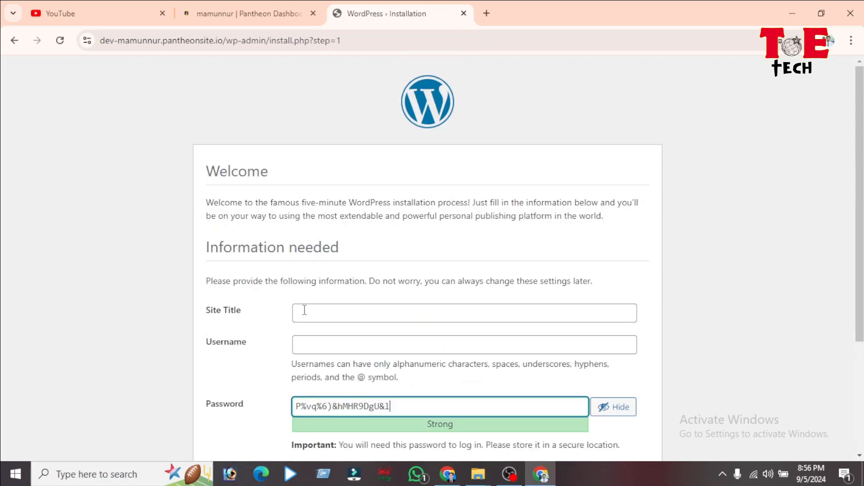
Step: Enter the site title and the admin username Admin
click(306, 310)
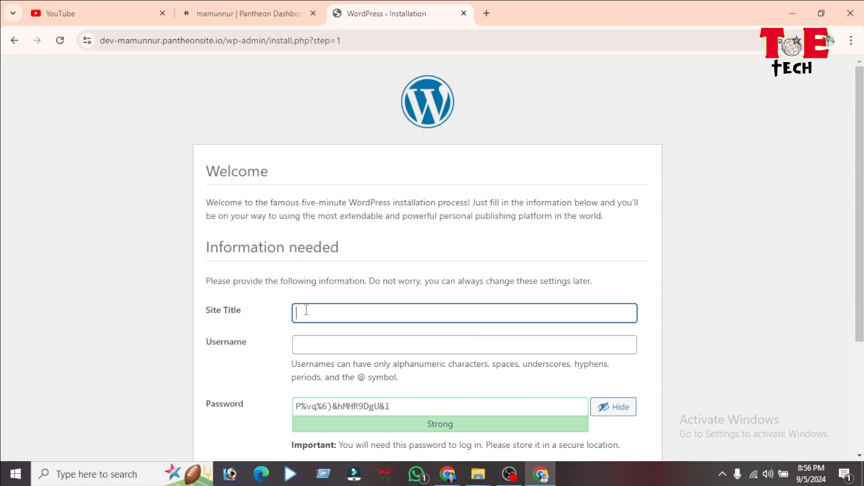
text(m)
key(BackSpace)
text(mamunur)
click(310, 340)
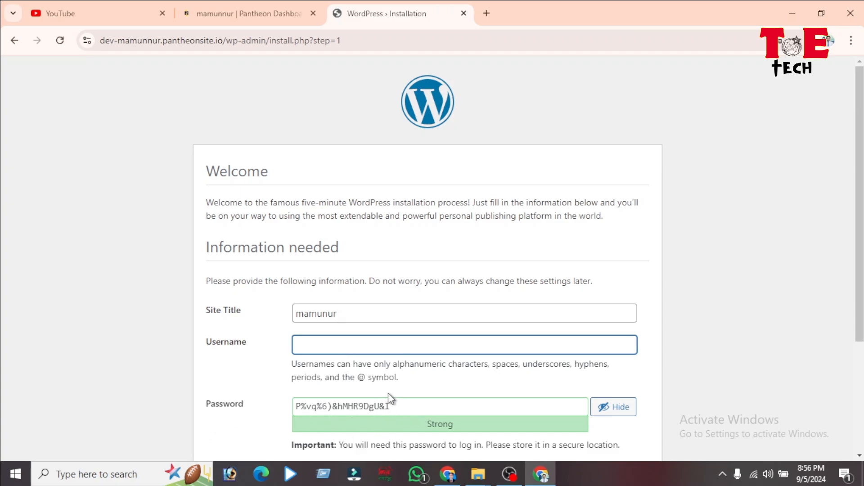
scroll(432, 391, down, 1)
text(A)
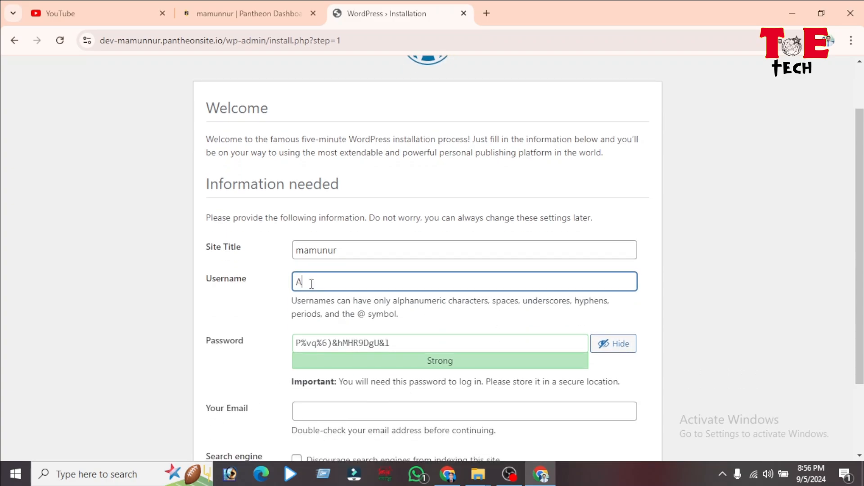
text(dmin)
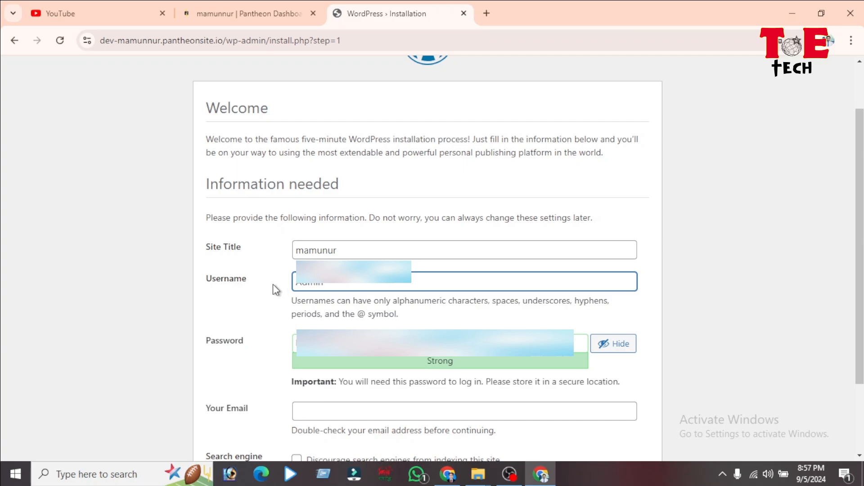
Step: Replace the generated password with a custom one, then move to the email field
key(Tab)
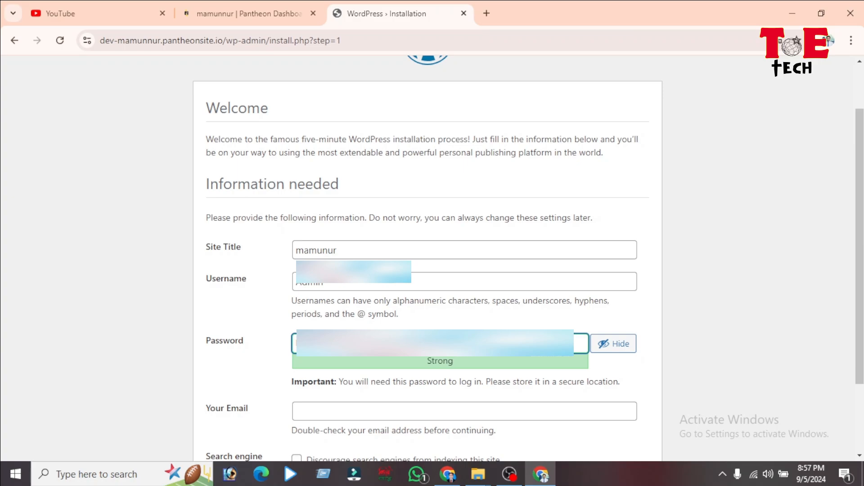
key(BackSpace)
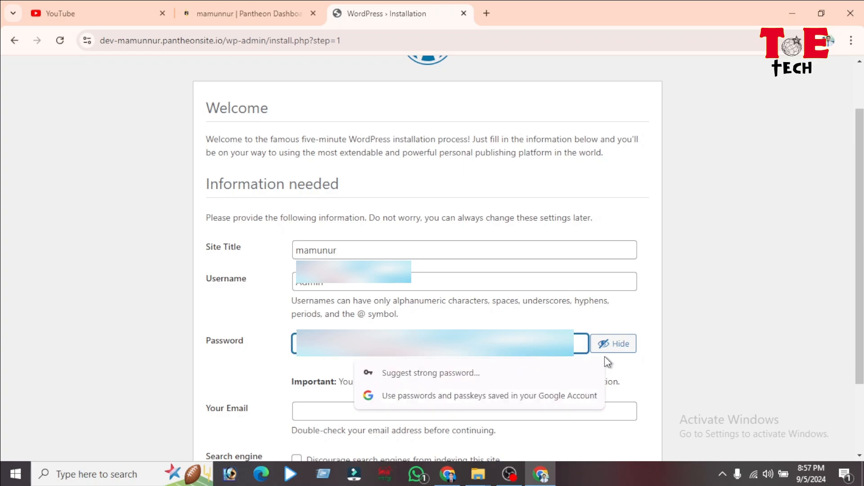
click(610, 344)
text(•)
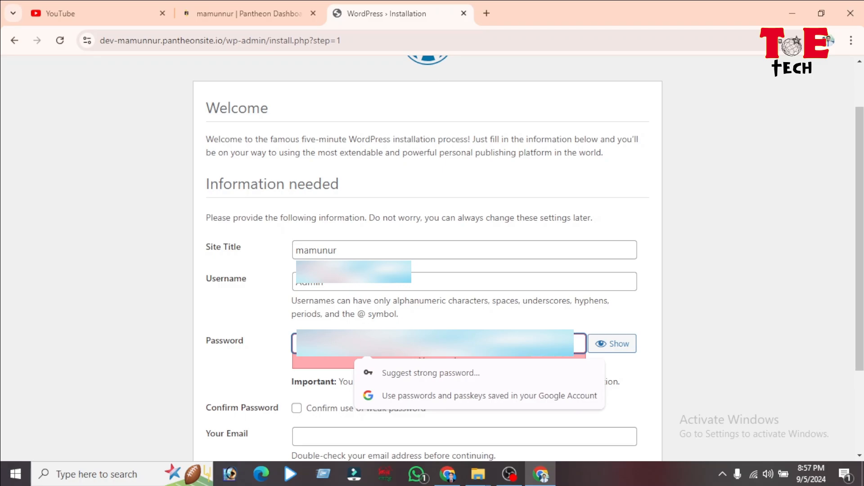
click(612, 344)
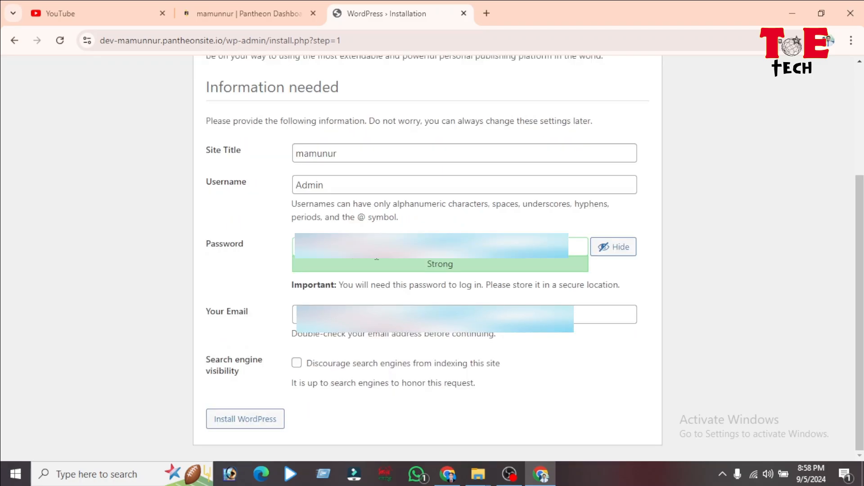
click(431, 246)
right_click(297, 247)
scroll(339, 206, down, 2)
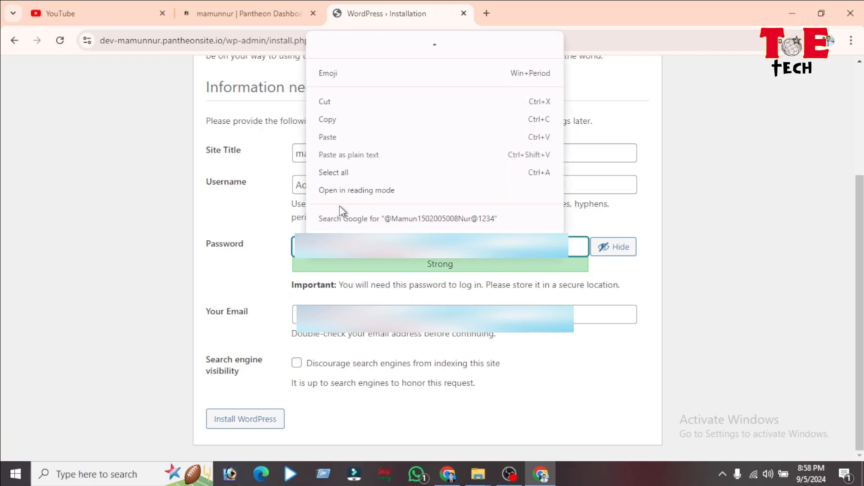
click(557, 385)
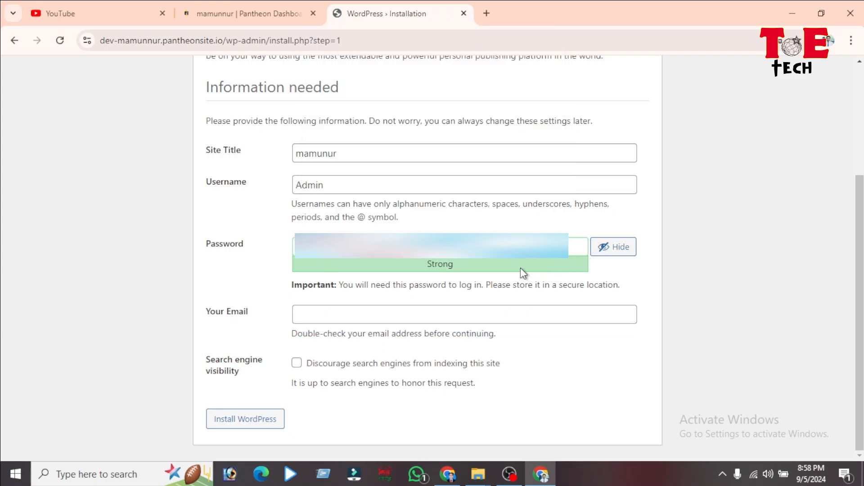
click(611, 252)
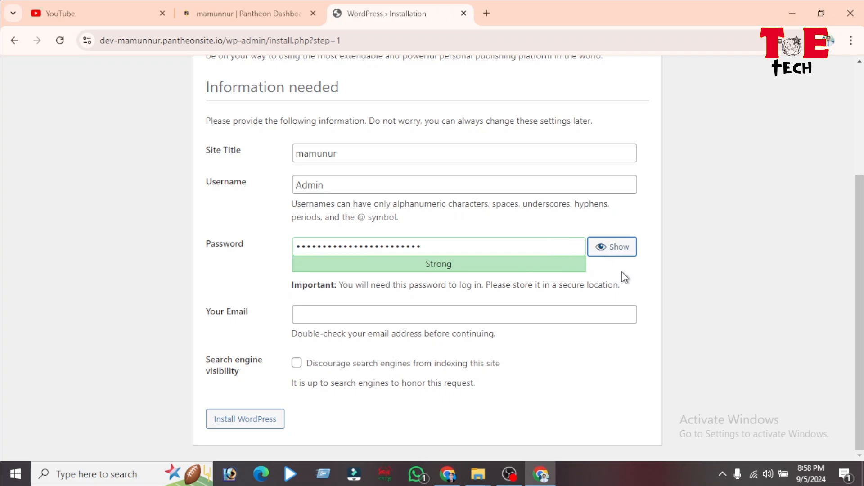
click(336, 320)
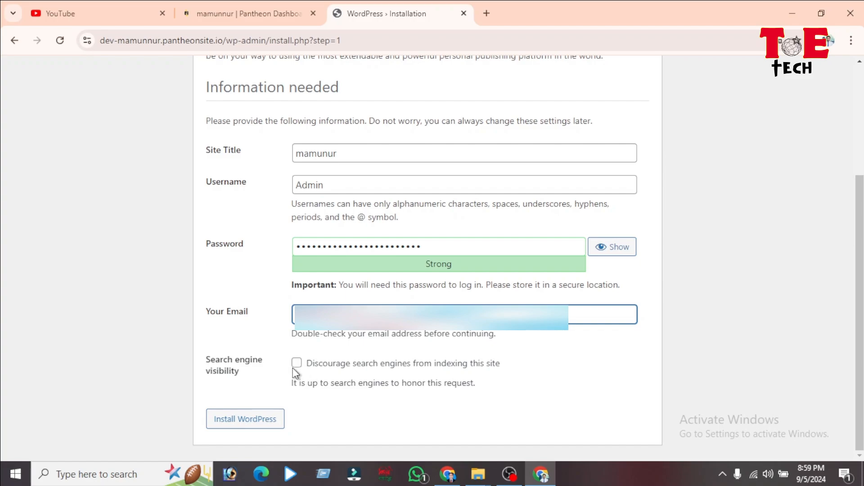
Step: Install WordPress, save the admin password in Chrome, close the prompts, and go to login
click(236, 419)
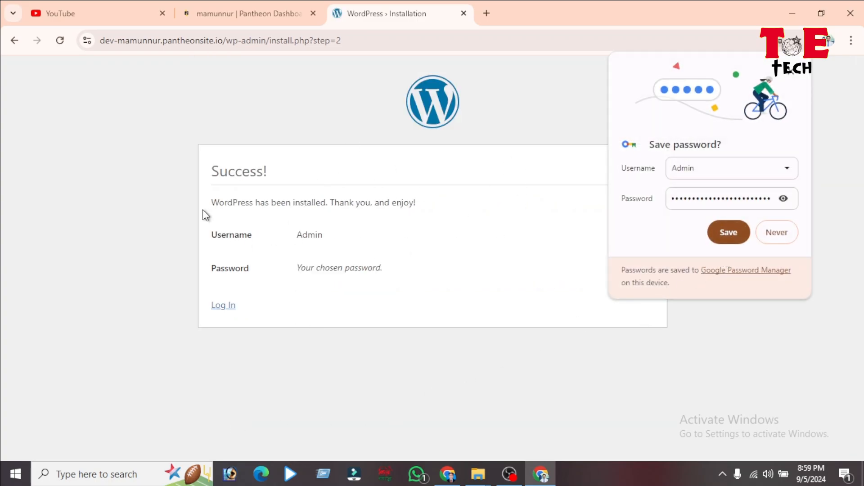
click(723, 237)
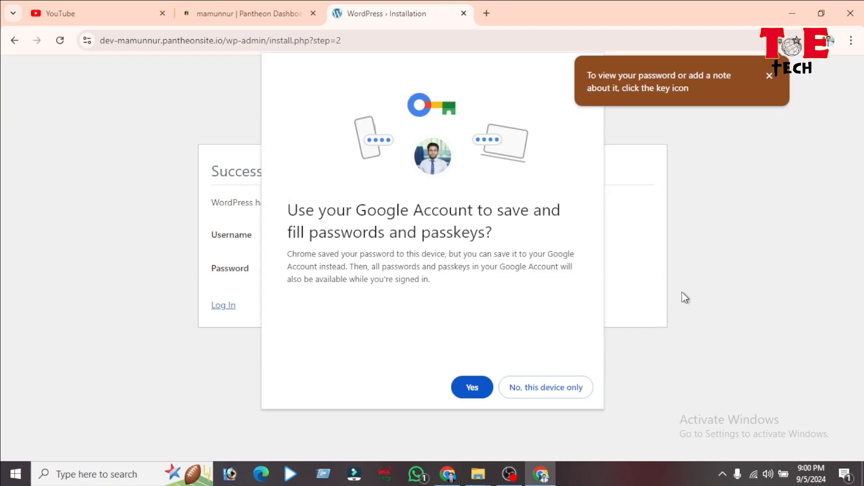
click(768, 77)
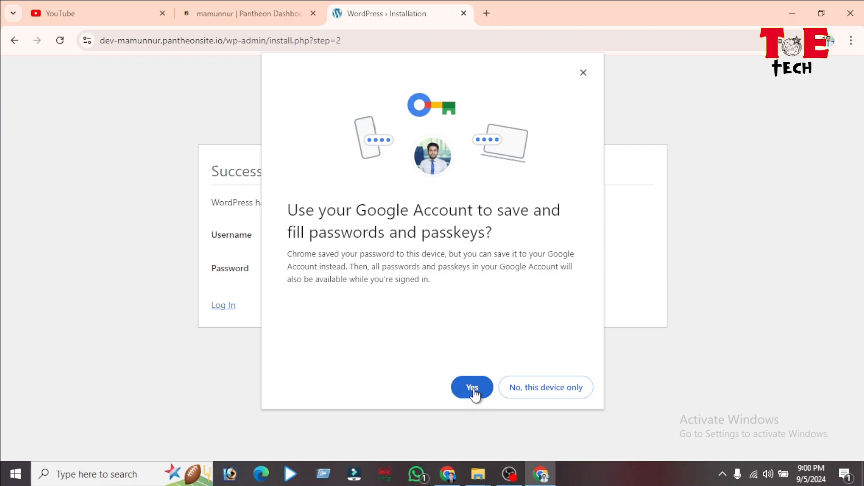
click(583, 72)
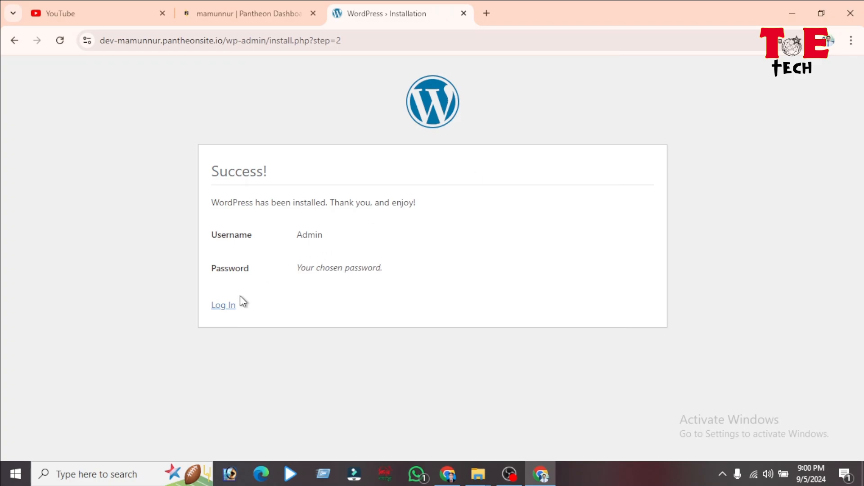
click(226, 306)
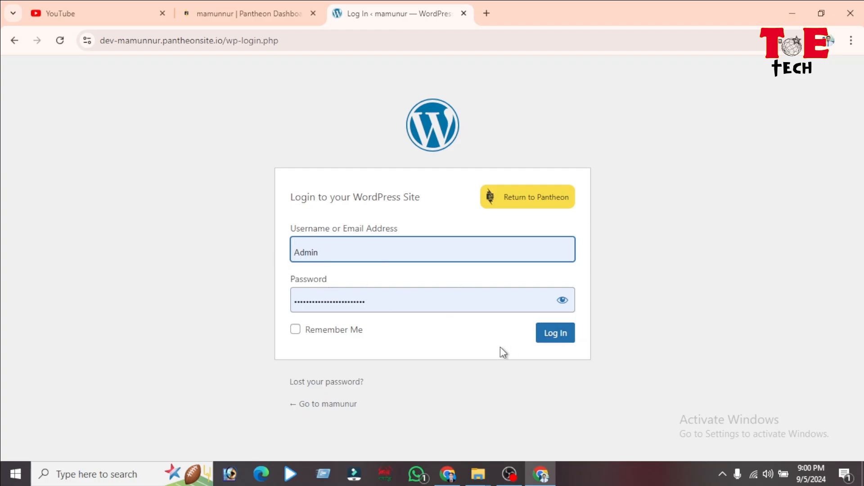
Step: Log in to WordPress with the saved admin credentials, leaving Remember Me unchecked
click(295, 331)
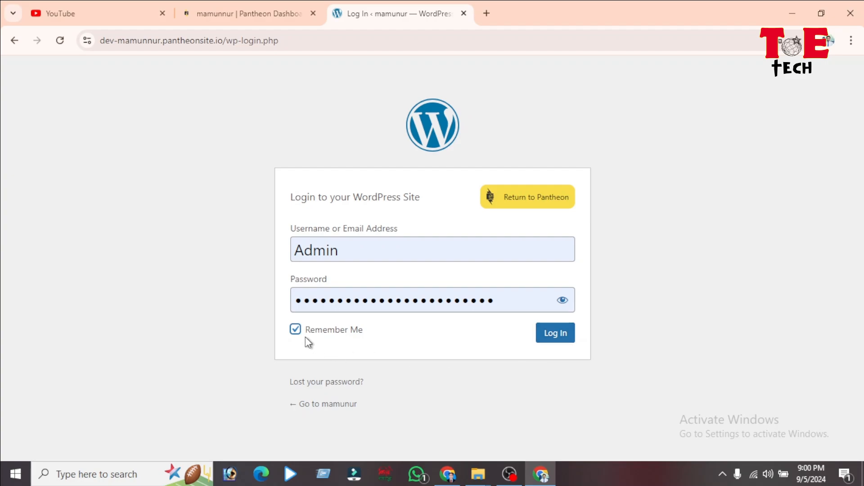
click(295, 330)
click(555, 335)
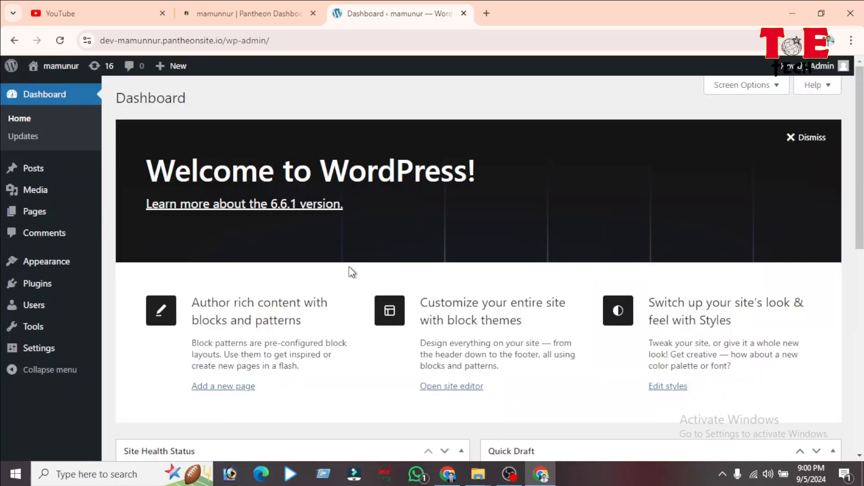
Step: Look over the admin Dashboard and reveal the Appearance menu's Themes and Editor entries
scroll(350, 266, down, 2)
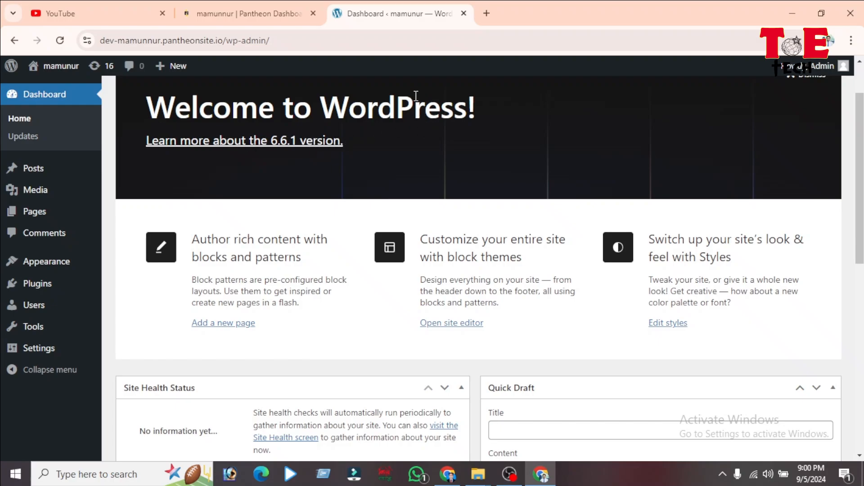
scroll(347, 150, down, 2)
scroll(252, 137, up, 4)
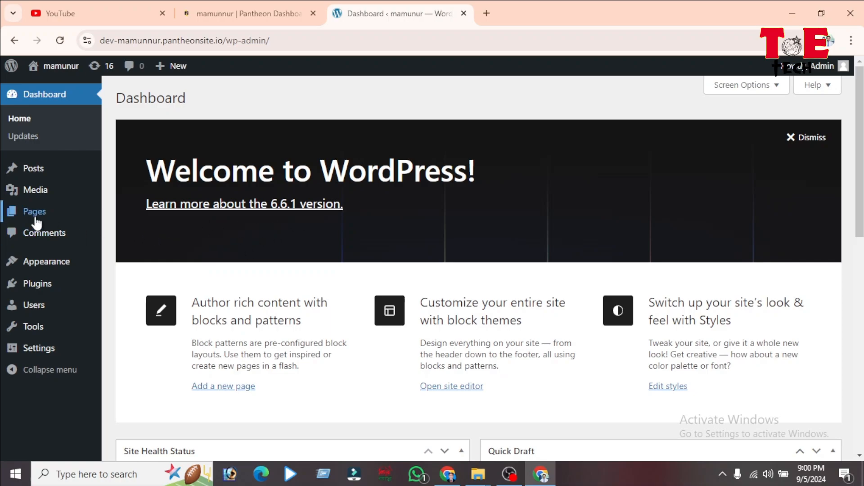
scroll(297, 288, down, 3)
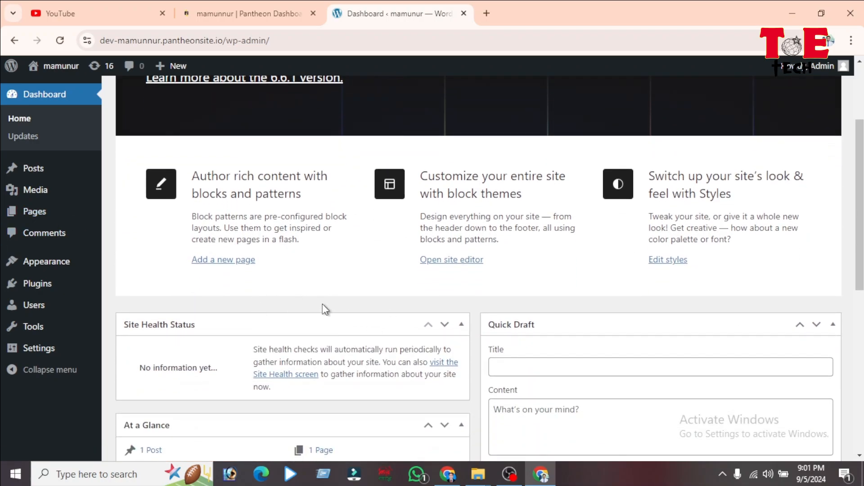
scroll(333, 312, up, 3)
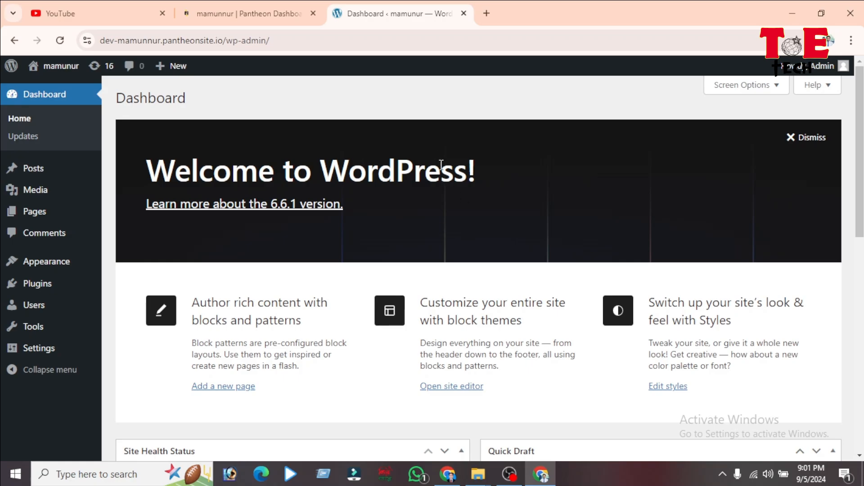
click(310, 31)
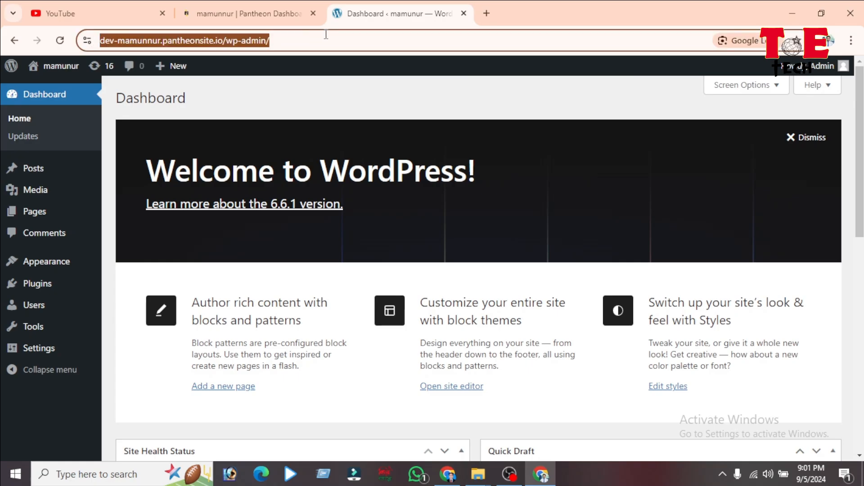
click(383, 34)
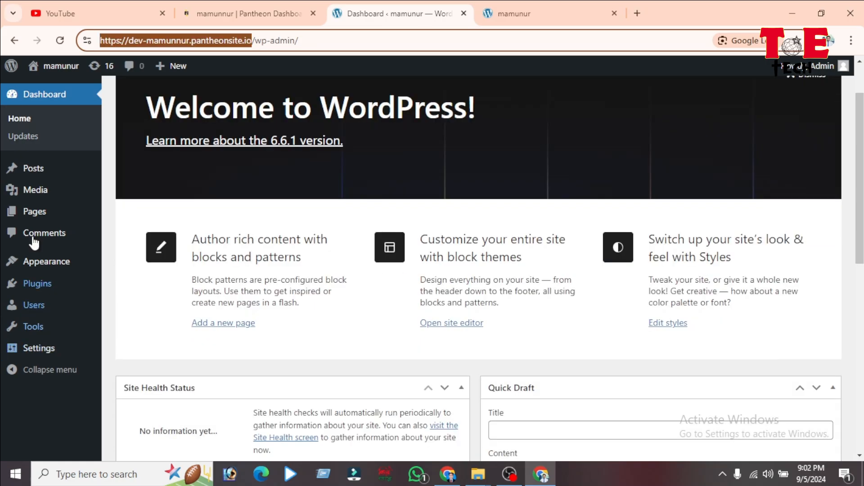
mouse_move(48, 266)
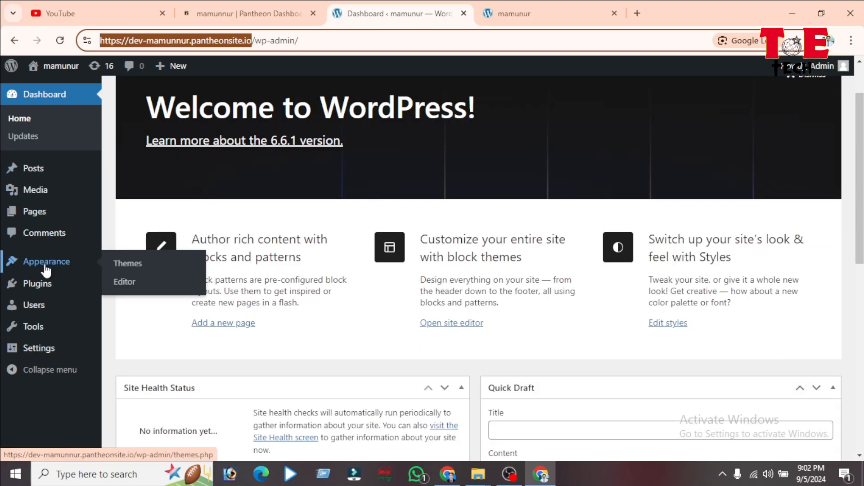
Step: Go to Appearance > Themes, then Add New Theme to browse the popular themes
click(129, 270)
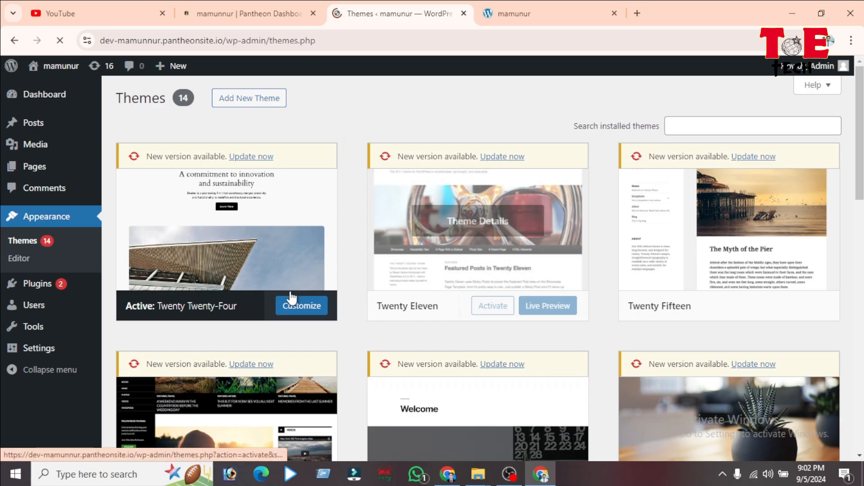
scroll(293, 303, down, 9)
scroll(439, 324, down, 3)
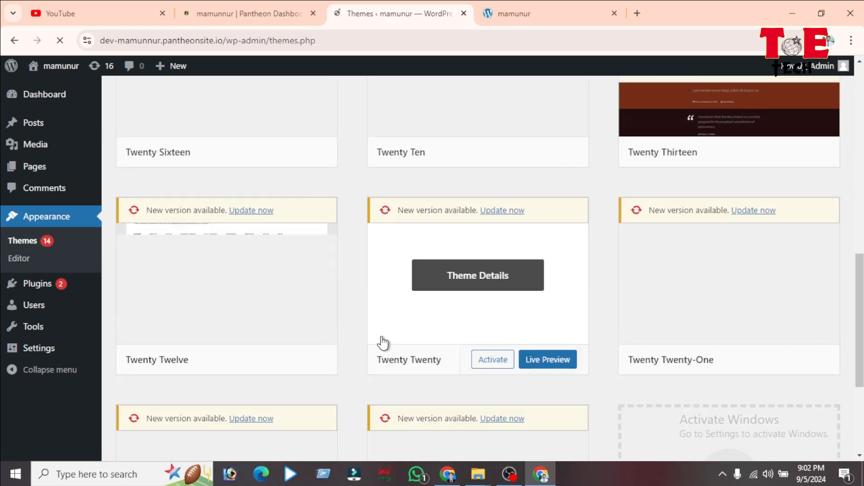
scroll(382, 343, up, 12)
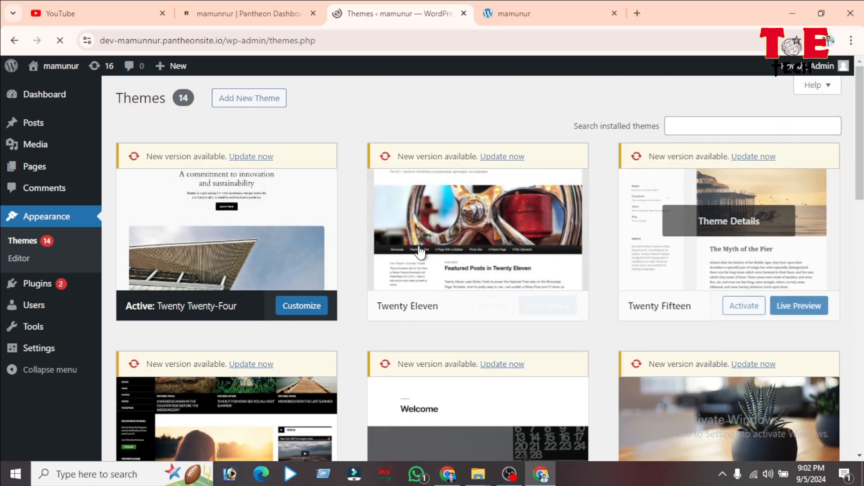
click(245, 100)
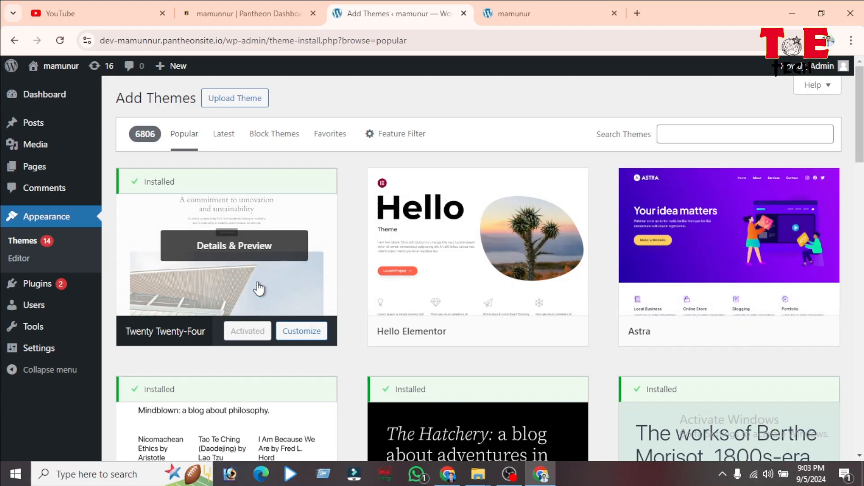
Step: Install the Astra theme from the Add Themes page and activate it
scroll(580, 392, down, 1)
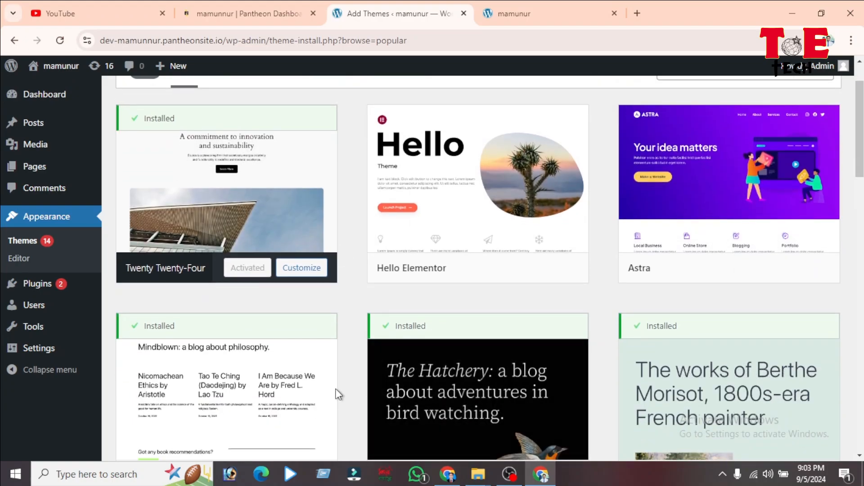
scroll(276, 362, down, 5)
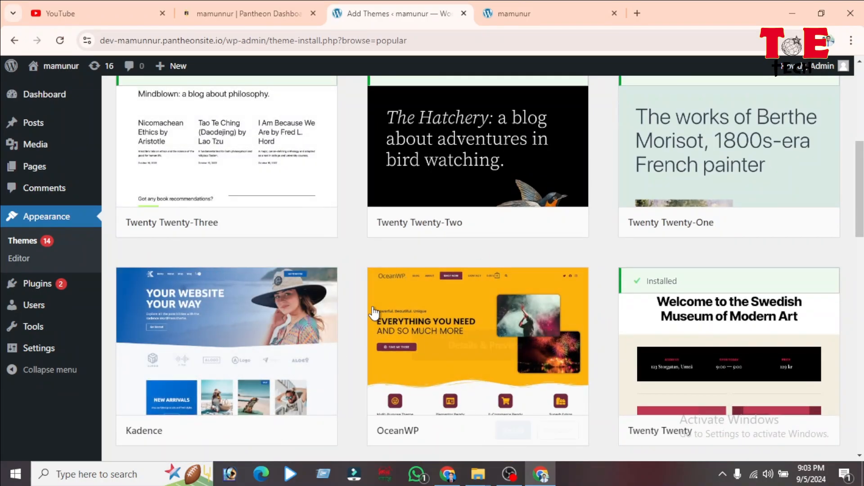
scroll(656, 352, up, 3)
scroll(656, 352, up, 1)
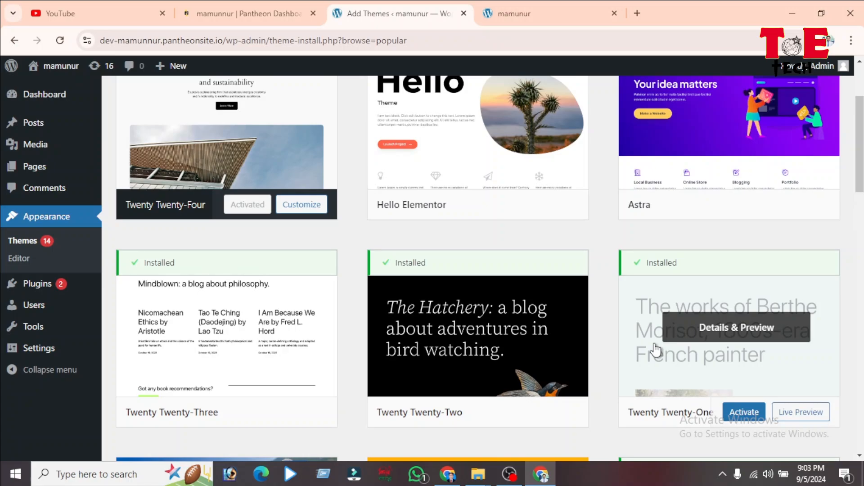
scroll(657, 350, up, 2)
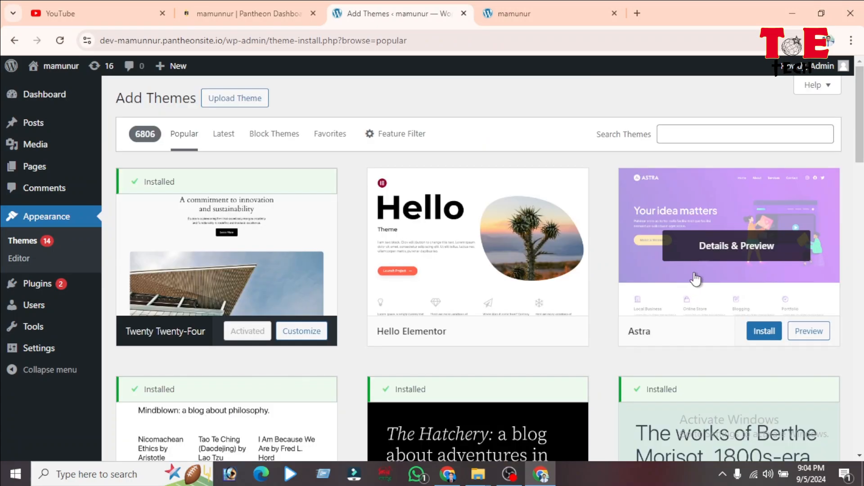
click(765, 332)
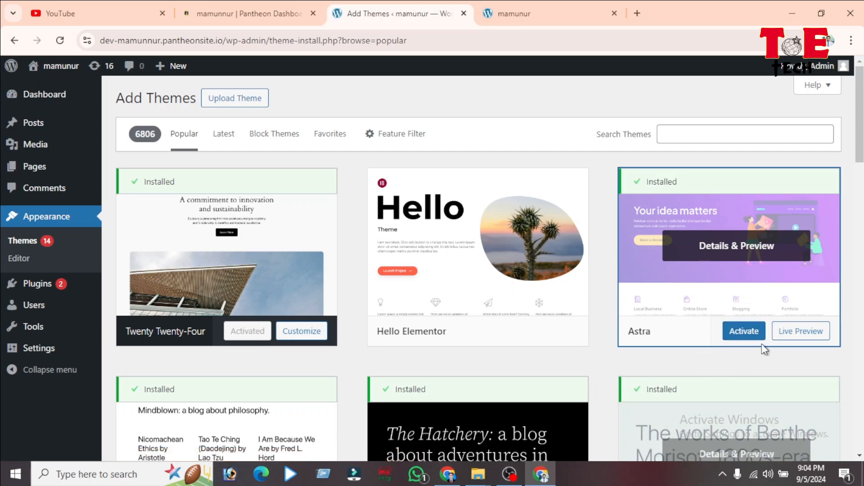
click(744, 331)
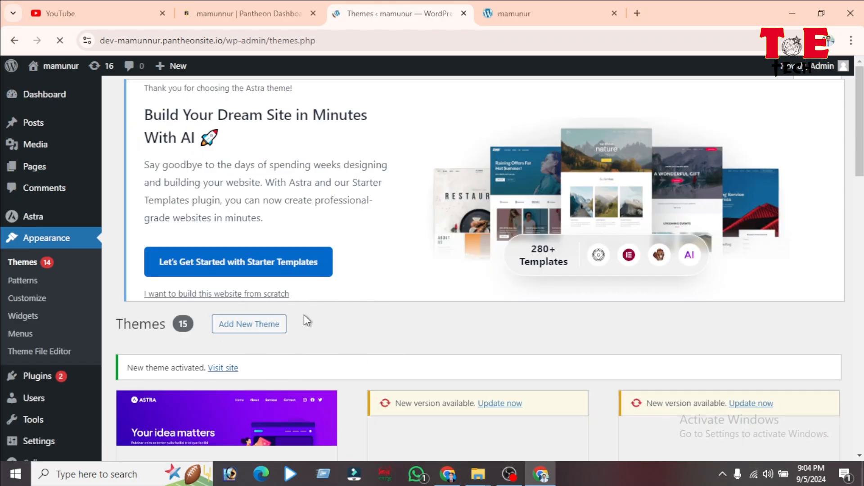
Step: Launch Astra's Starter Templates setup from the Astra welcome notice
scroll(348, 315, down, 1)
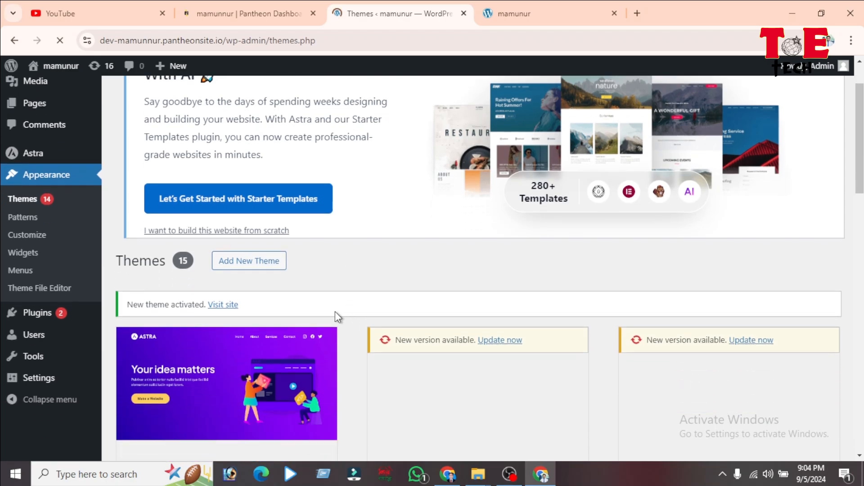
scroll(294, 260, up, 1)
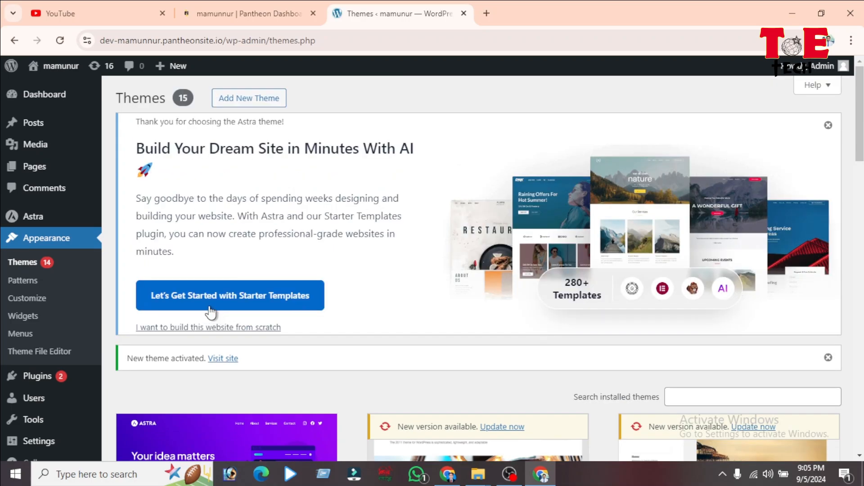
click(210, 306)
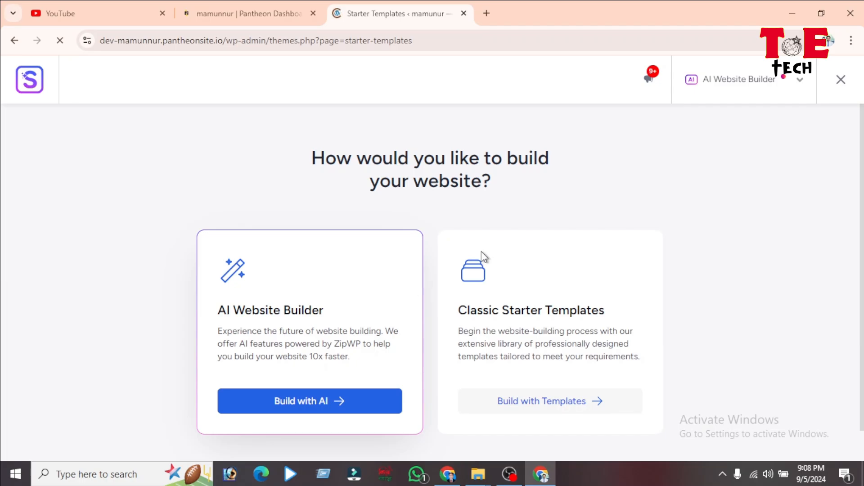
scroll(284, 294, down, 1)
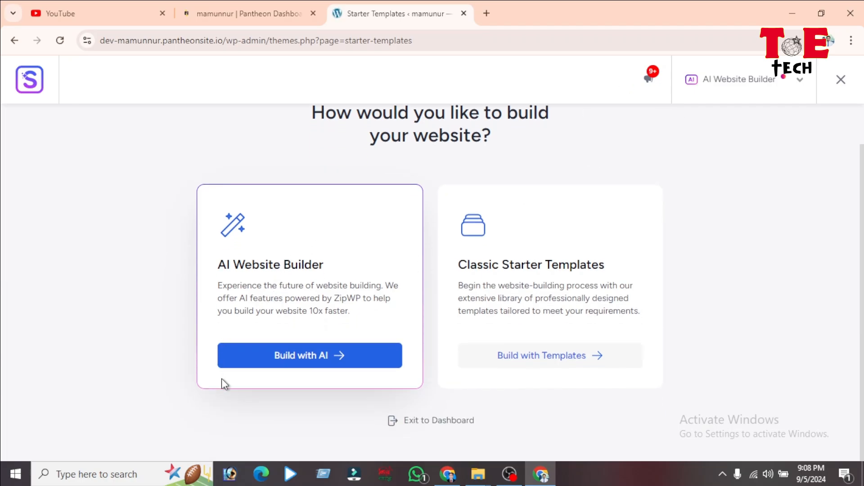
click(563, 358)
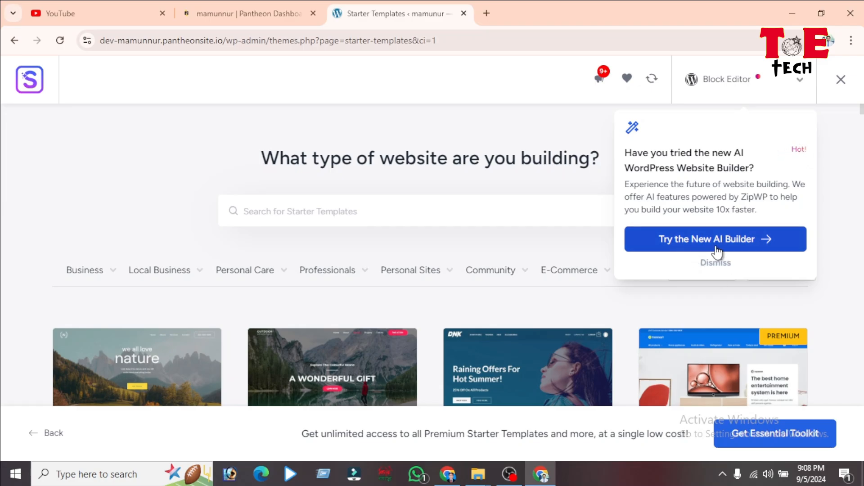
click(717, 264)
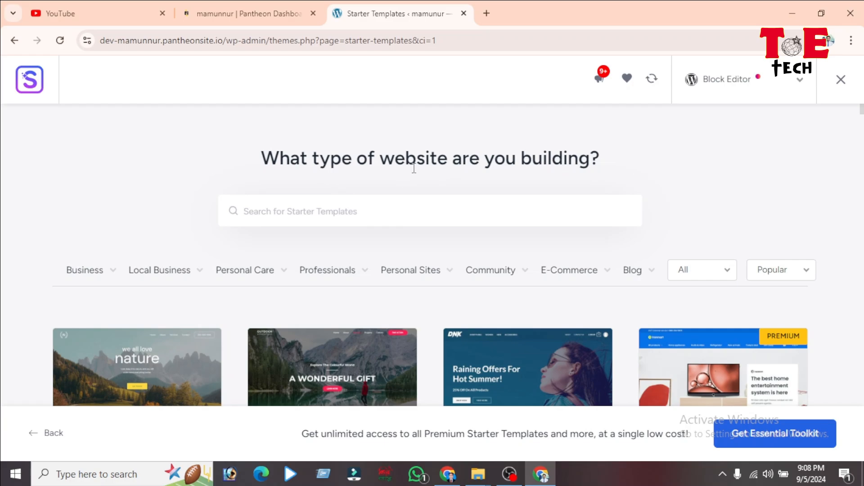
click(798, 88)
click(718, 150)
scroll(387, 252, down, 4)
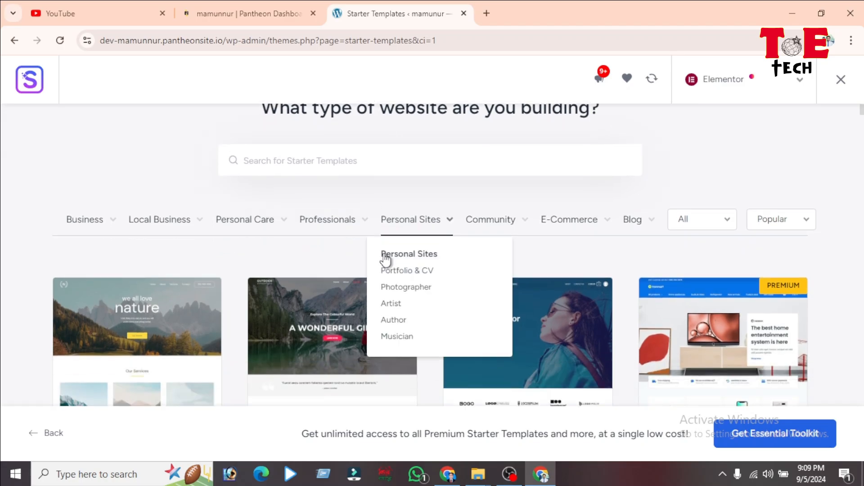
scroll(214, 218, down, 9)
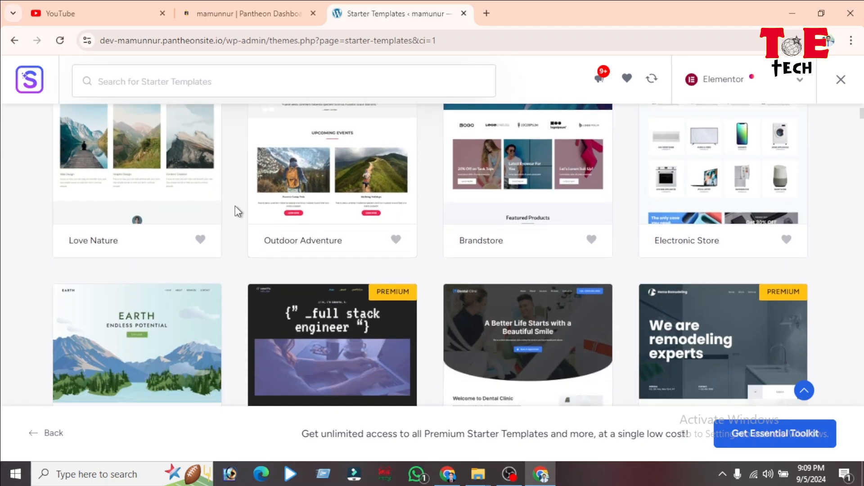
scroll(379, 220, down, 5)
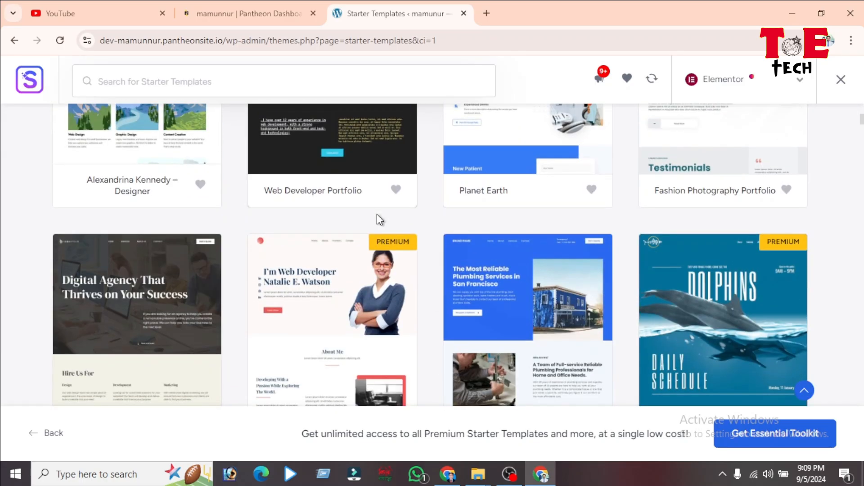
scroll(252, 224, down, 12)
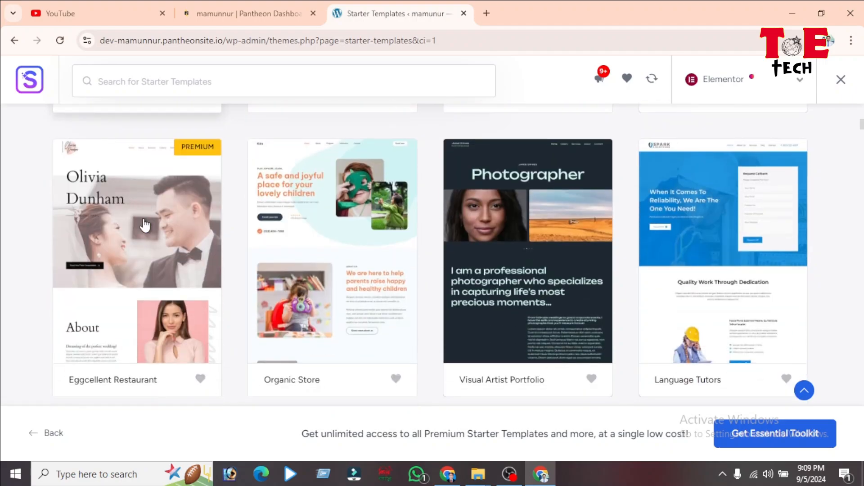
scroll(416, 261, down, 3)
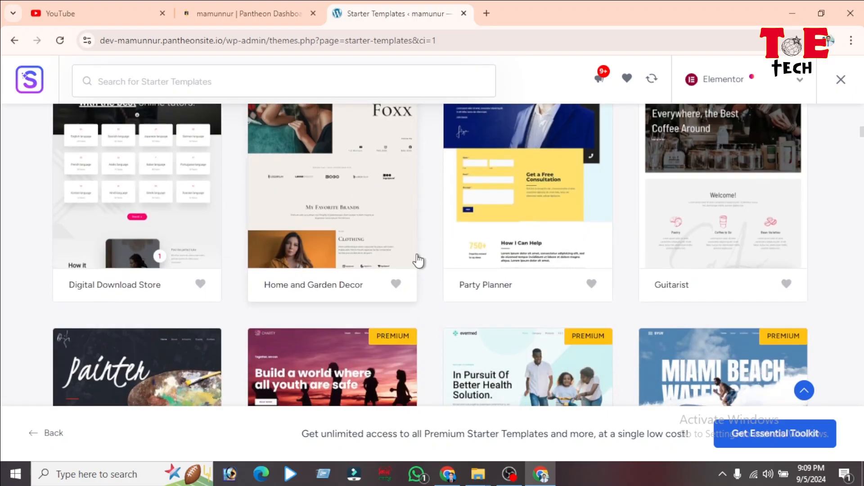
scroll(414, 260, down, 3)
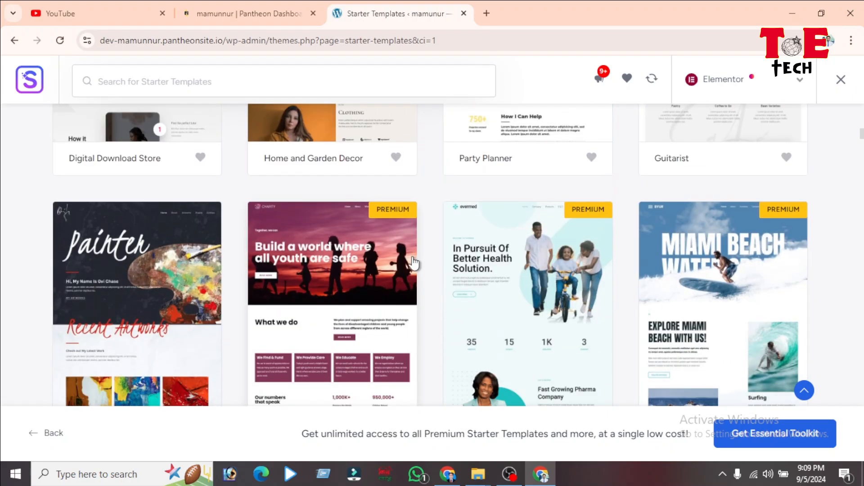
scroll(414, 264, down, 5)
scroll(405, 266, down, 5)
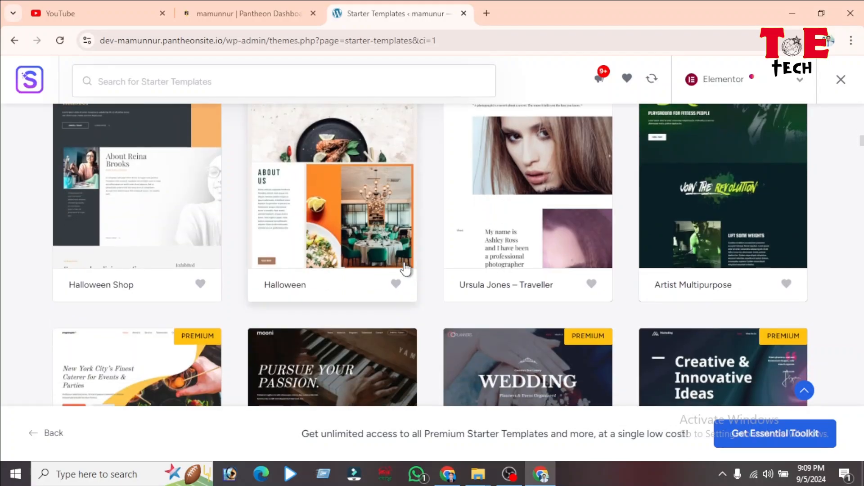
scroll(406, 269, up, 15)
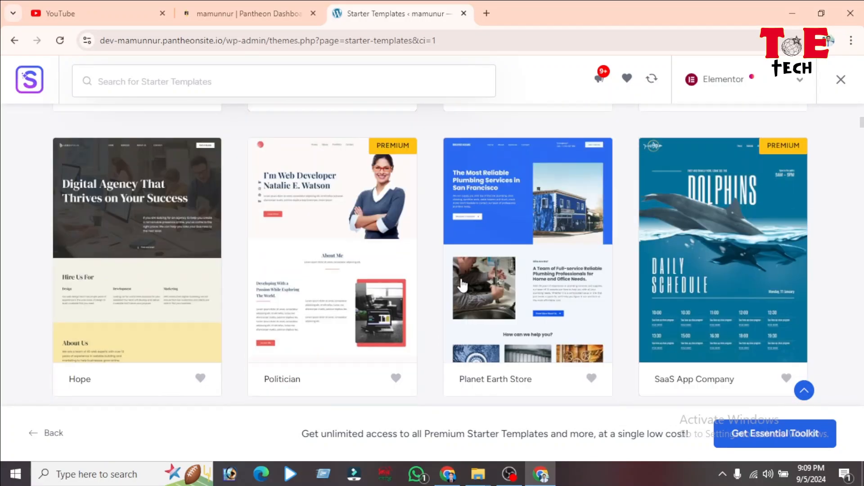
scroll(462, 285, up, 10)
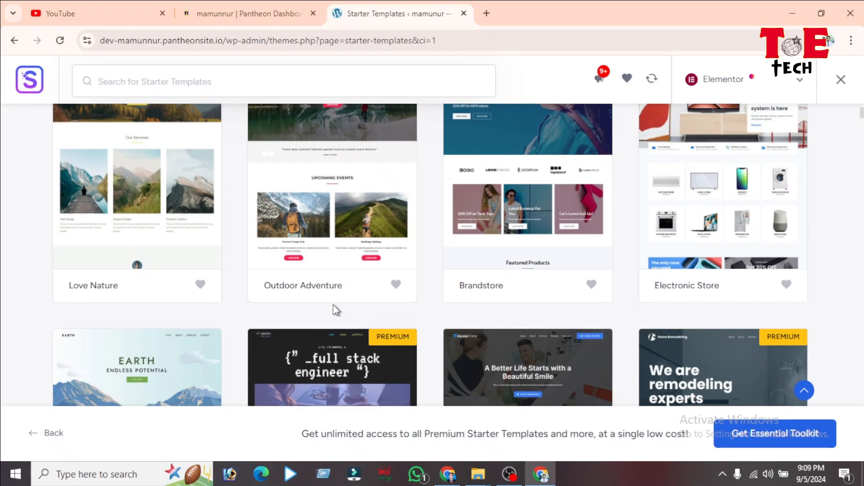
scroll(333, 306, up, 6)
scroll(574, 268, down, 3)
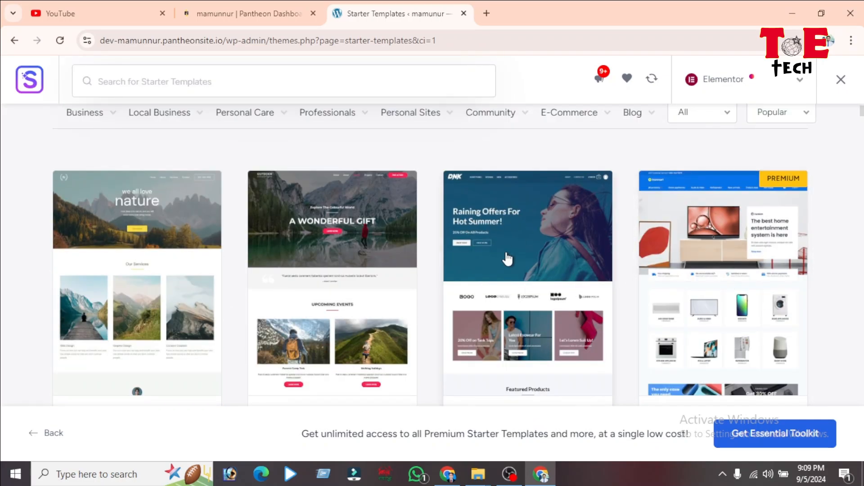
scroll(224, 238, down, 5)
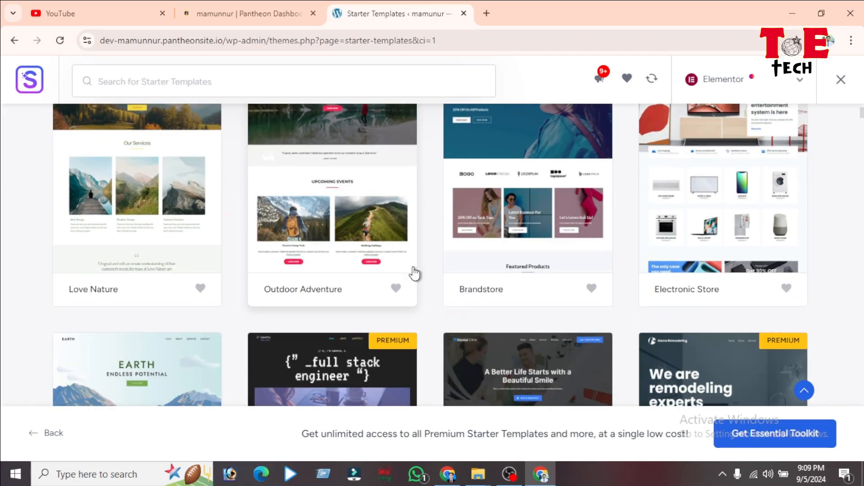
scroll(222, 269, down, 3)
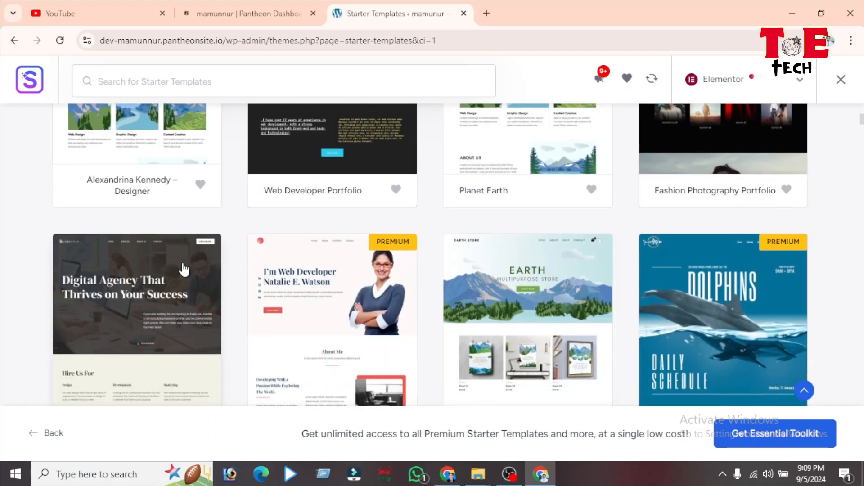
scroll(770, 315, down, 6)
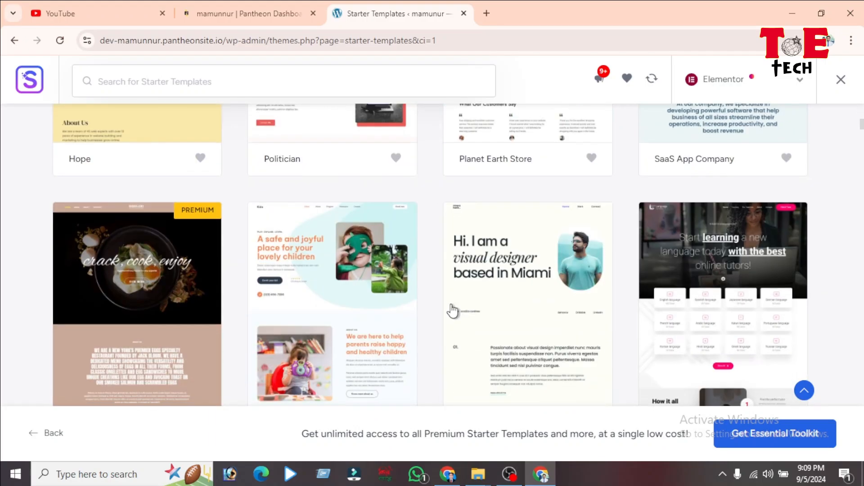
scroll(137, 284, down, 4)
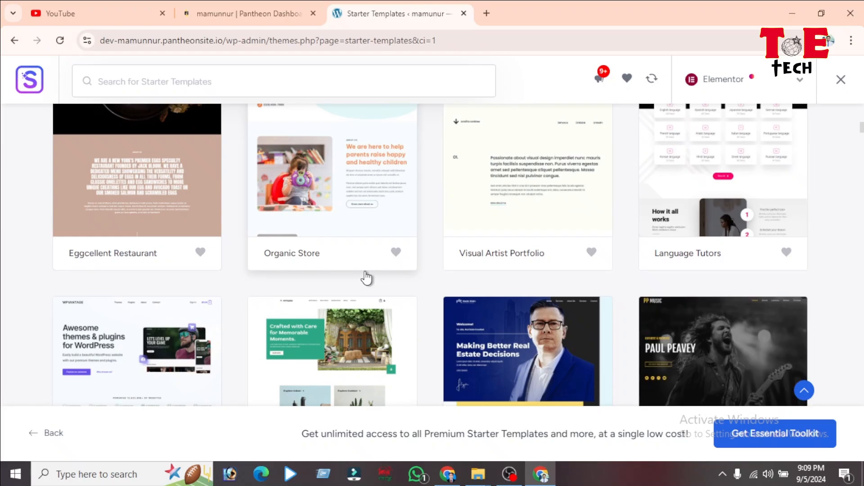
scroll(442, 268, up, 4)
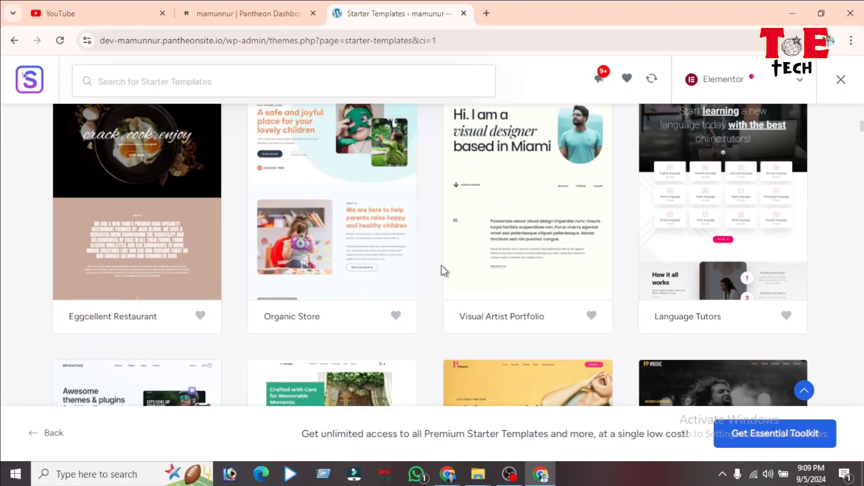
scroll(478, 275, down, 7)
scroll(495, 284, up, 2)
scroll(524, 293, up, 3)
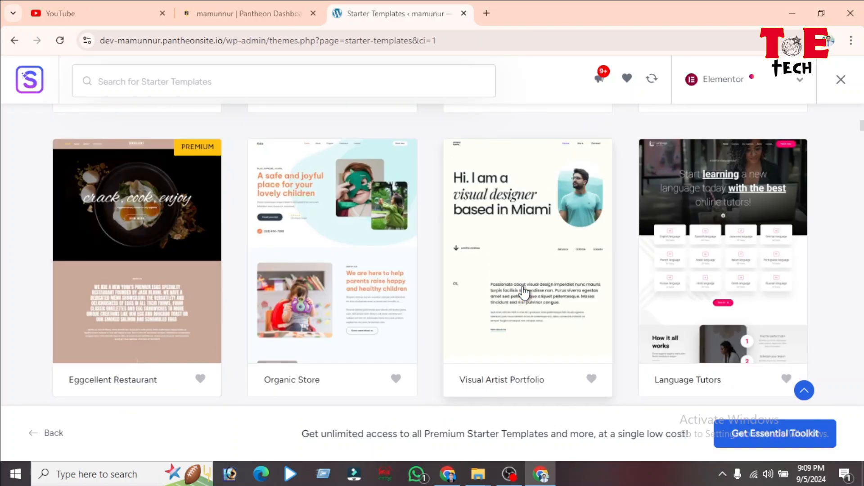
scroll(550, 290, up, 4)
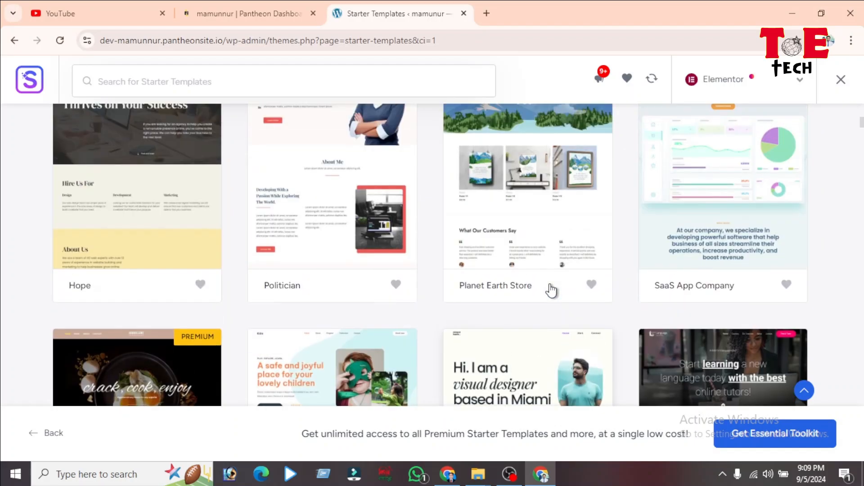
scroll(338, 285, down, 3)
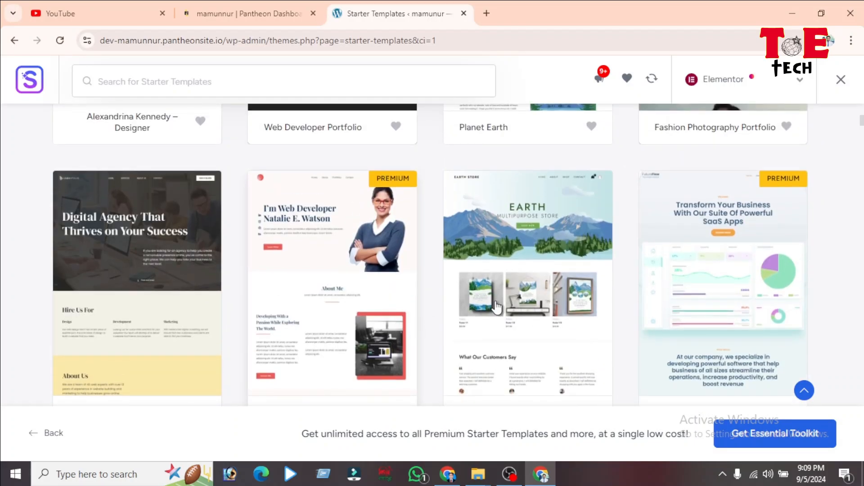
scroll(528, 257, up, 5)
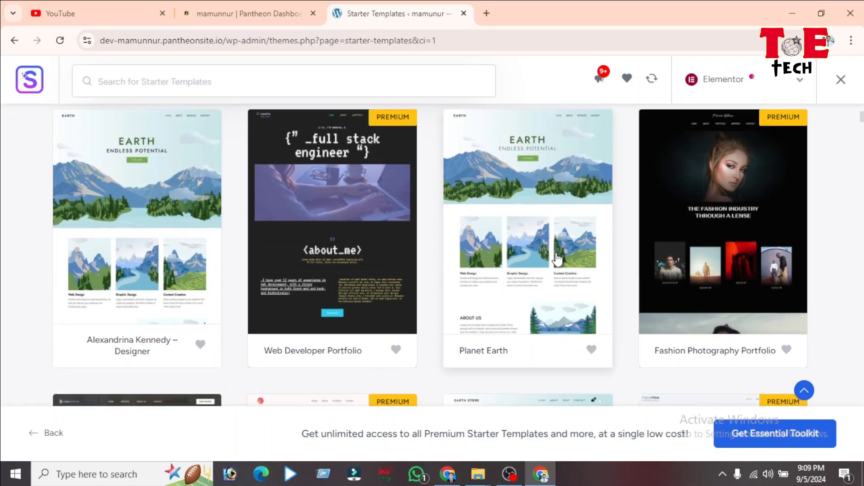
scroll(558, 260, up, 1)
scroll(432, 303, up, 6)
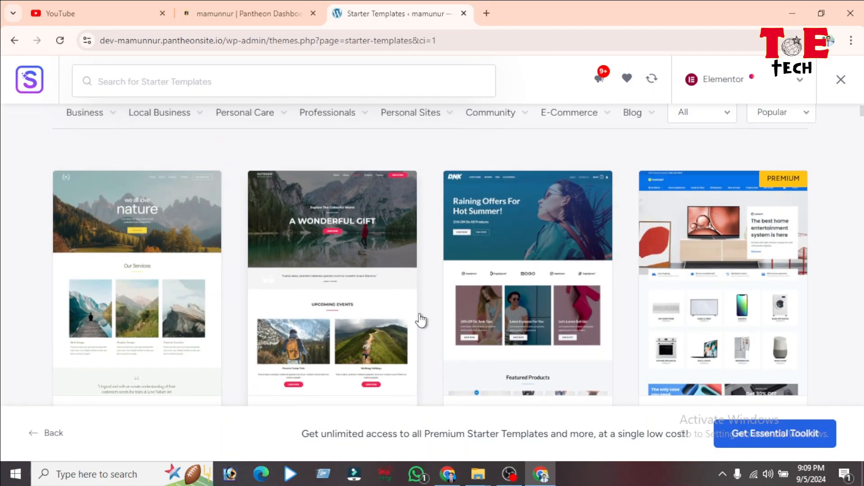
scroll(432, 318, down, 18)
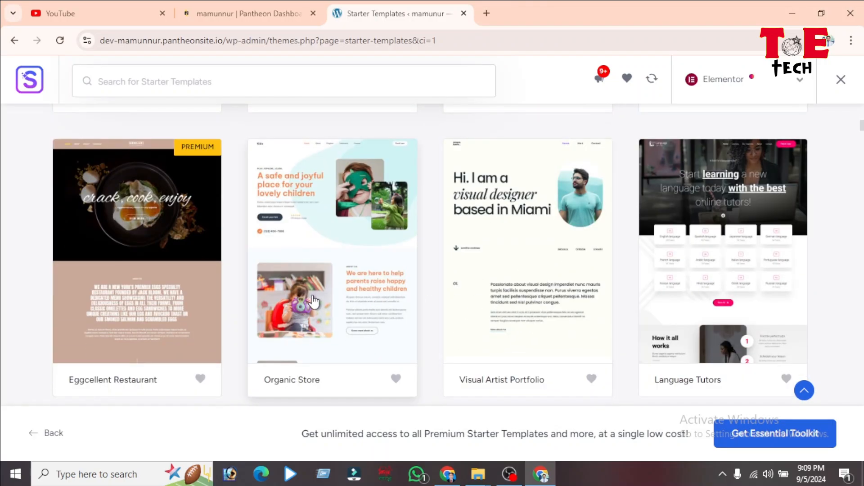
scroll(456, 336, up, 4)
scroll(139, 309, down, 4)
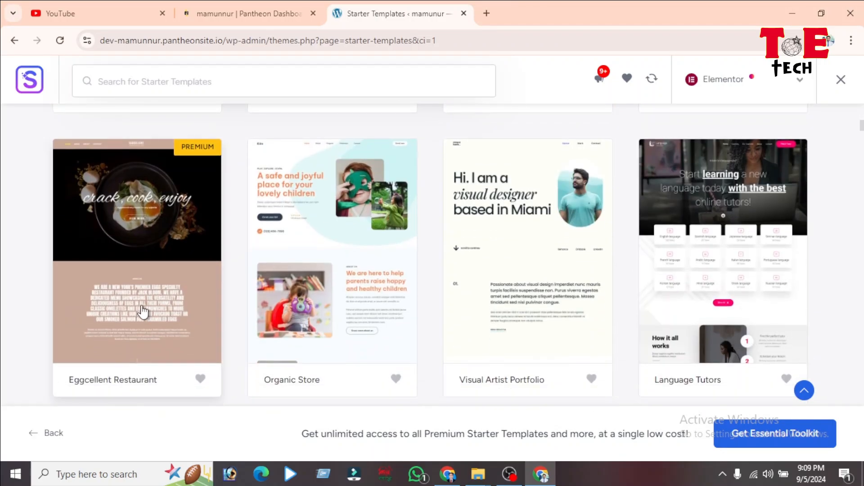
scroll(388, 359, down, 8)
scroll(521, 241, up, 7)
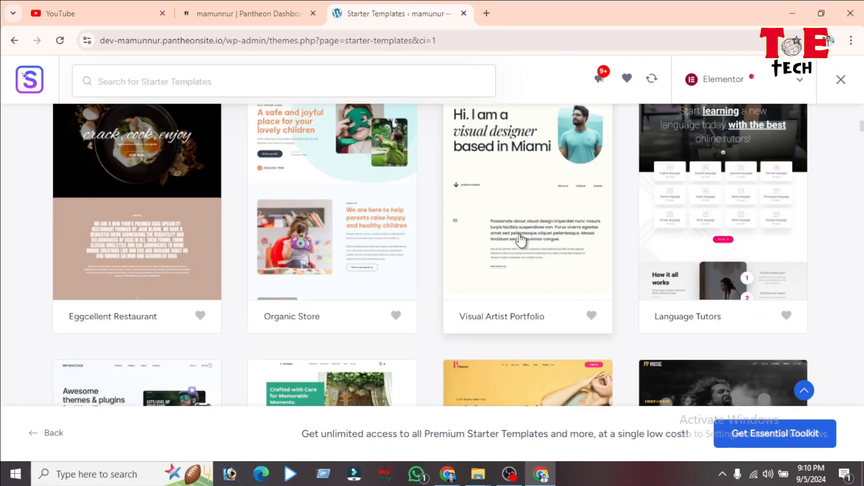
Step: Pick Visual Artist Portfolio, keep its default fonts and colour palette, and continue
click(512, 216)
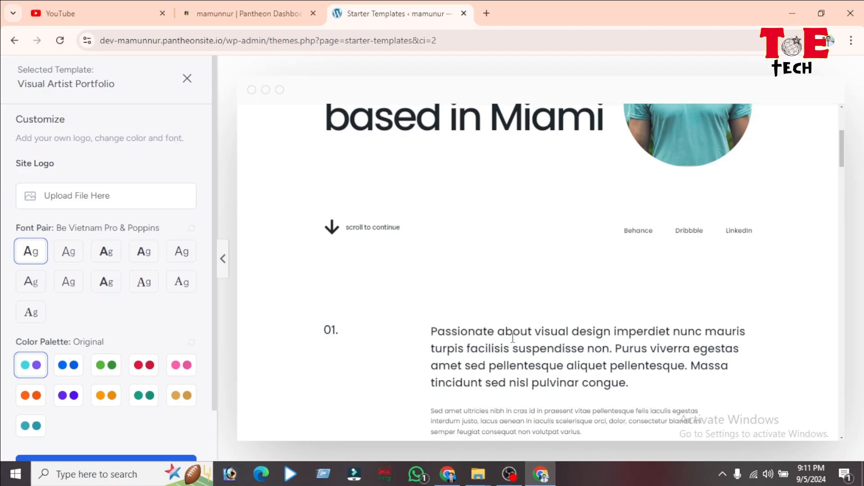
scroll(104, 277, down, 2)
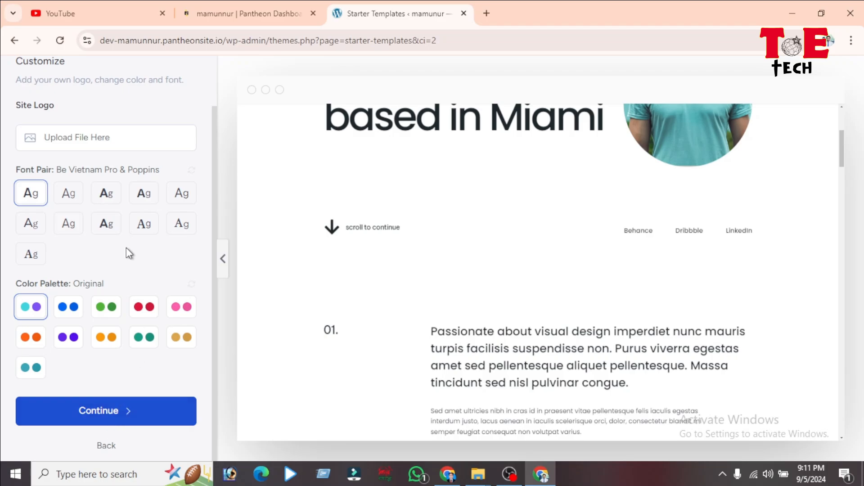
click(130, 421)
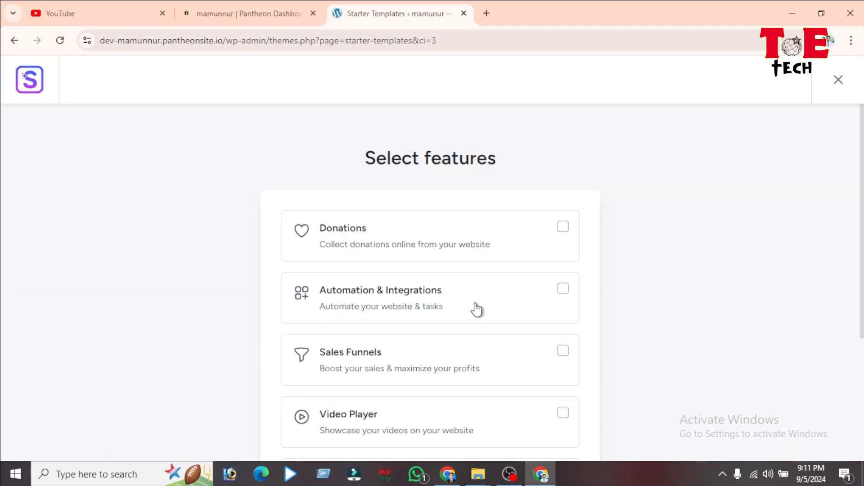
scroll(62, 307, down, 5)
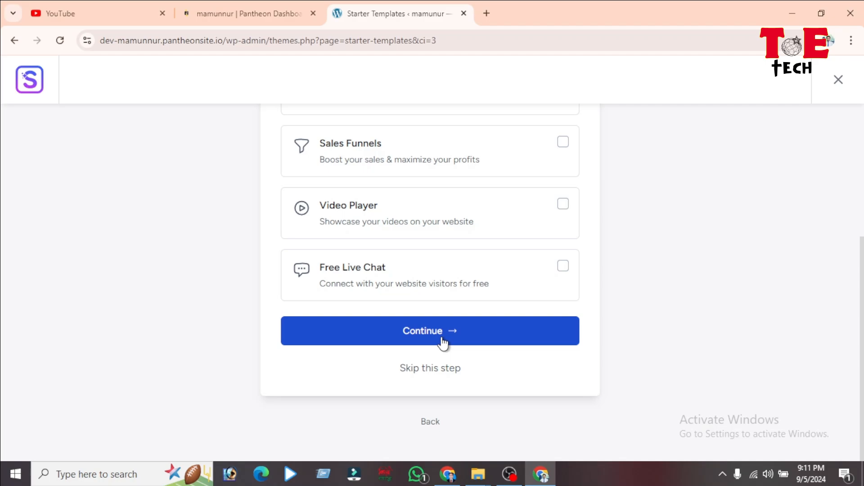
Step: Skip extra features and submit the details form to build the website
click(443, 342)
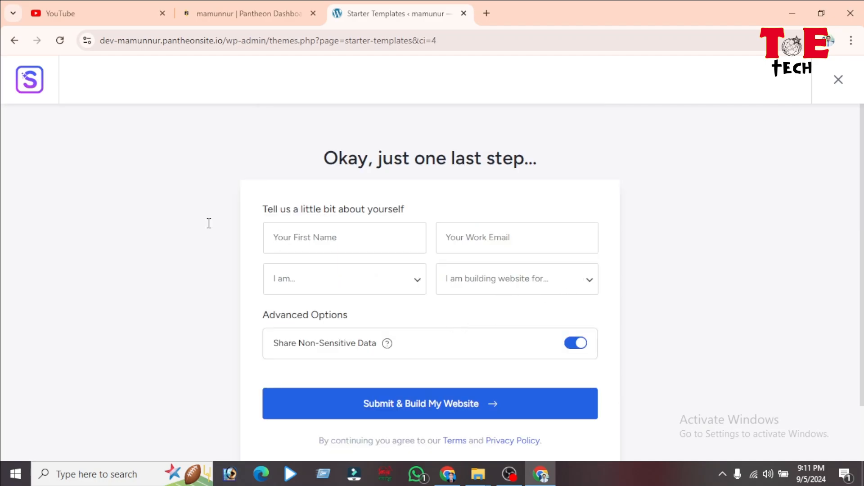
scroll(401, 190, down, 1)
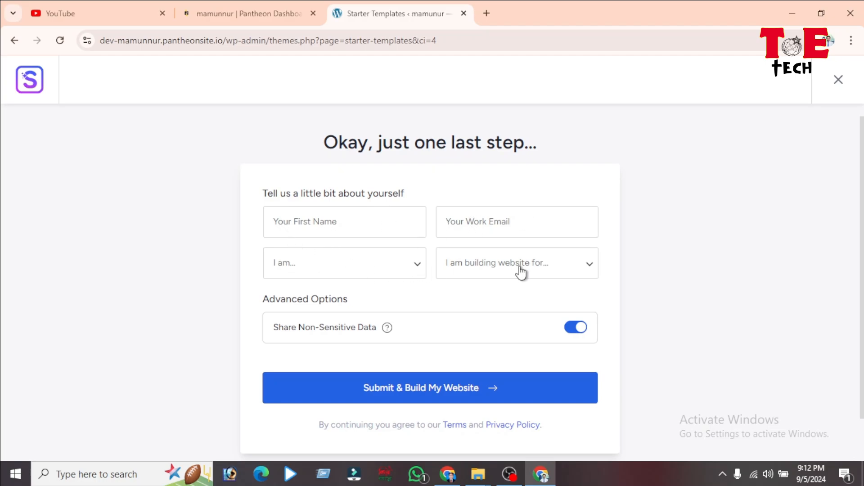
click(462, 388)
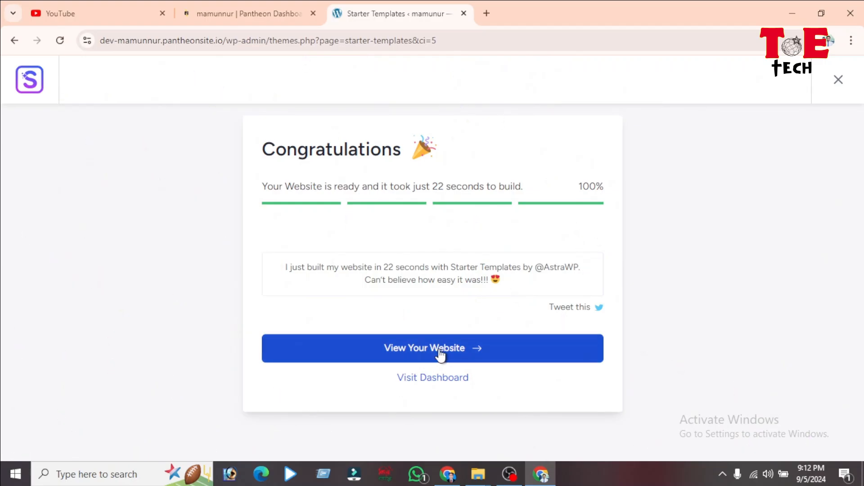
Step: Open the built site in a new tab and browse the 'Hi. I am a visual designer' homepage
click(475, 355)
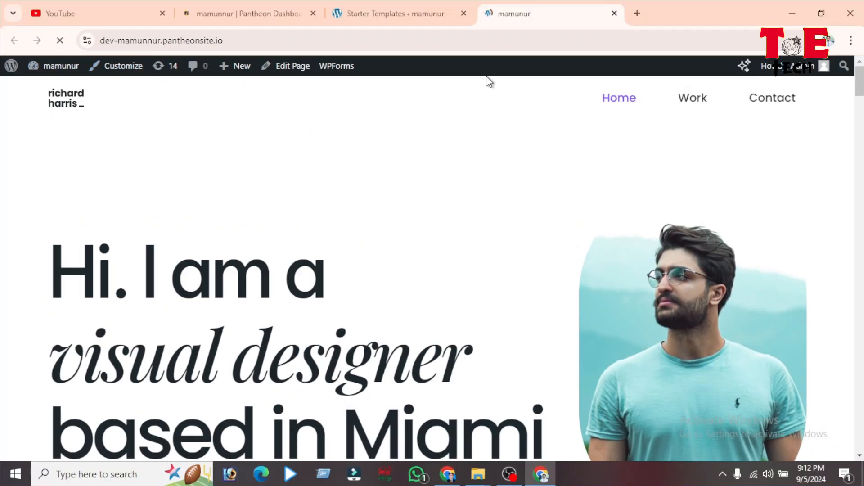
scroll(391, 211, down, 10)
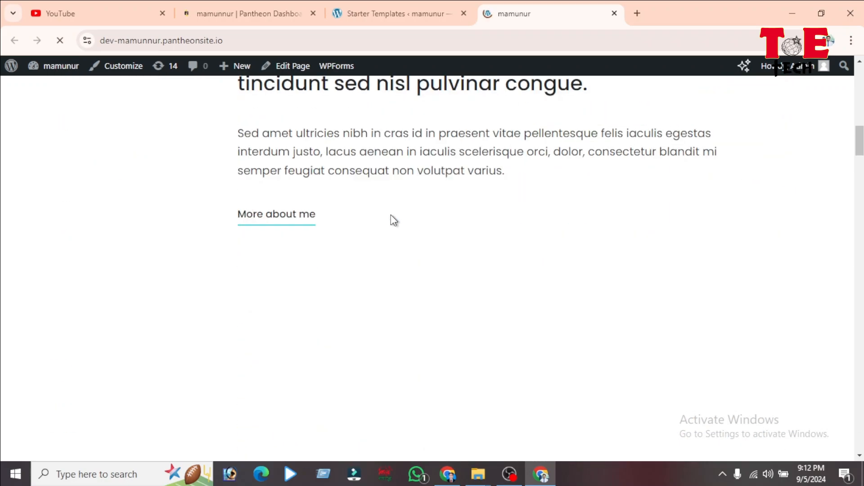
scroll(392, 223, down, 12)
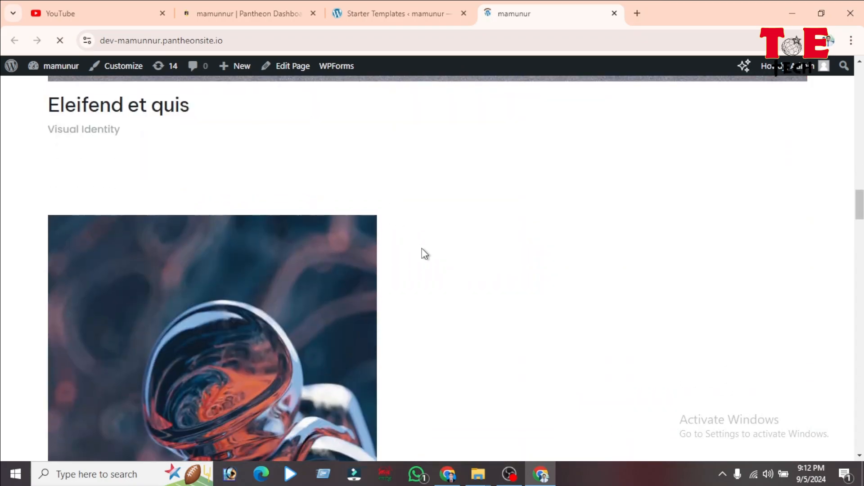
scroll(427, 270, up, 20)
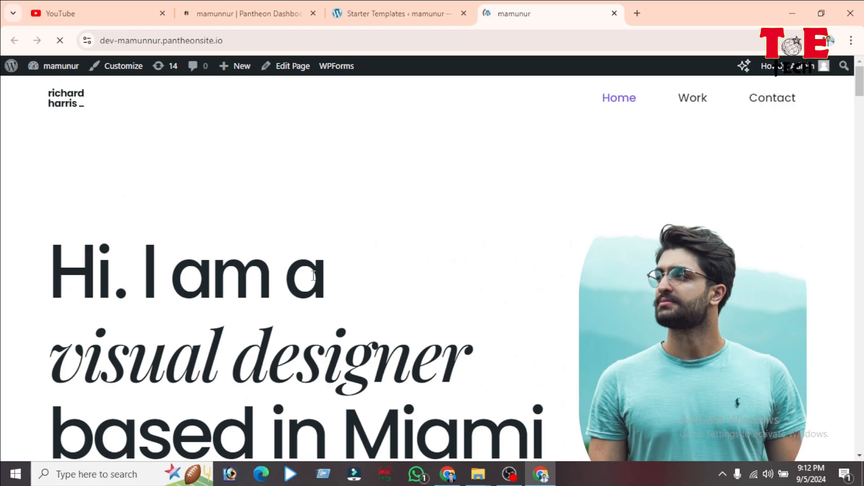
scroll(411, 270, down, 3)
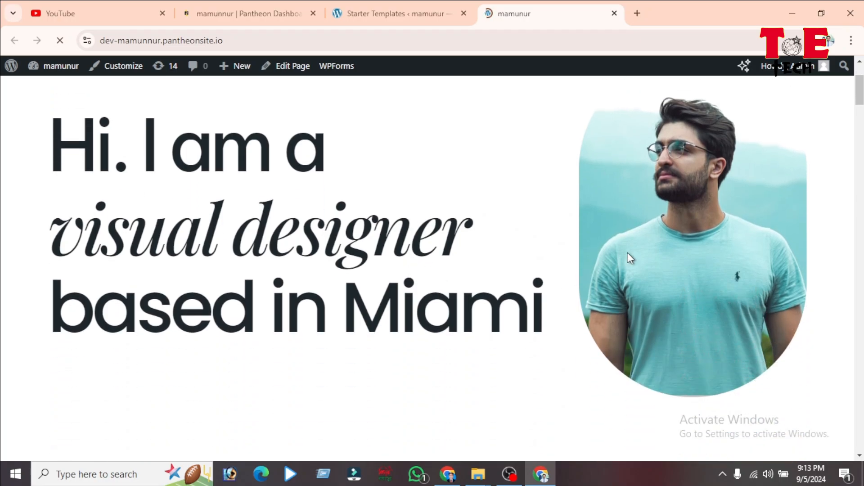
scroll(627, 257, down, 12)
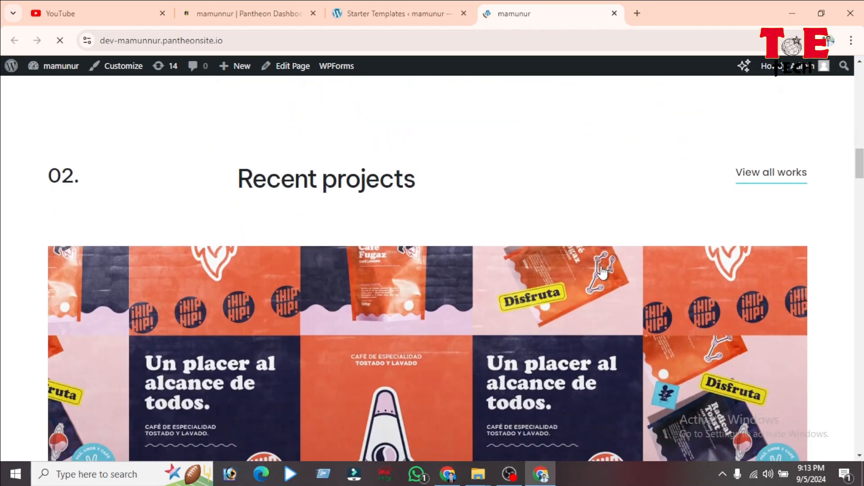
scroll(602, 271, down, 15)
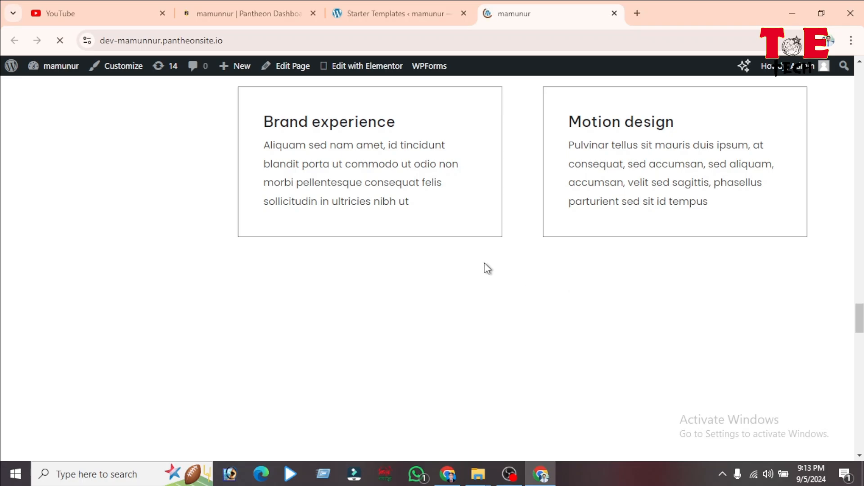
scroll(486, 305, up, 15)
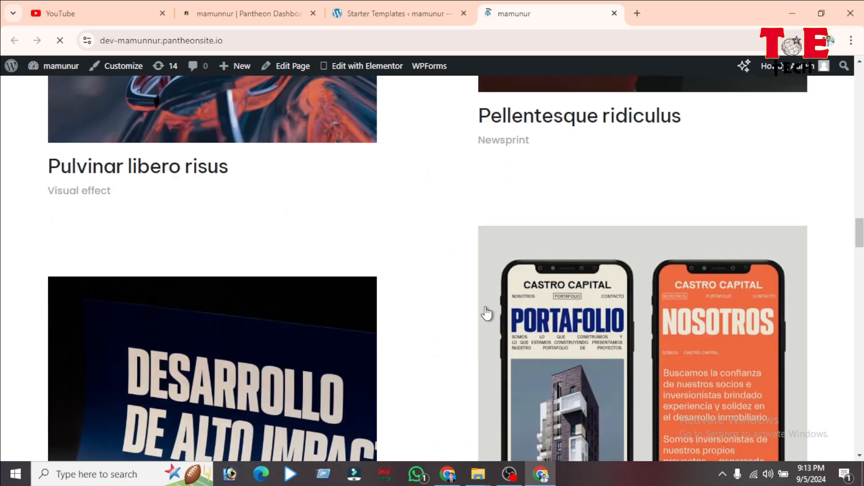
scroll(487, 308, up, 10)
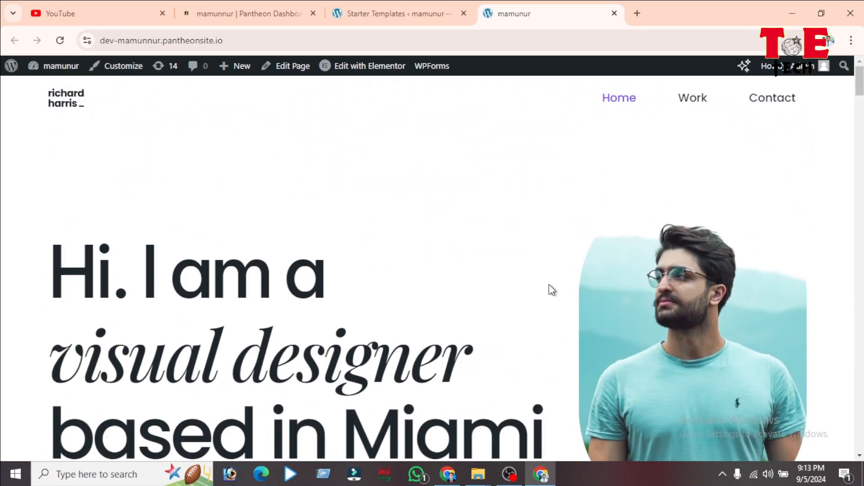